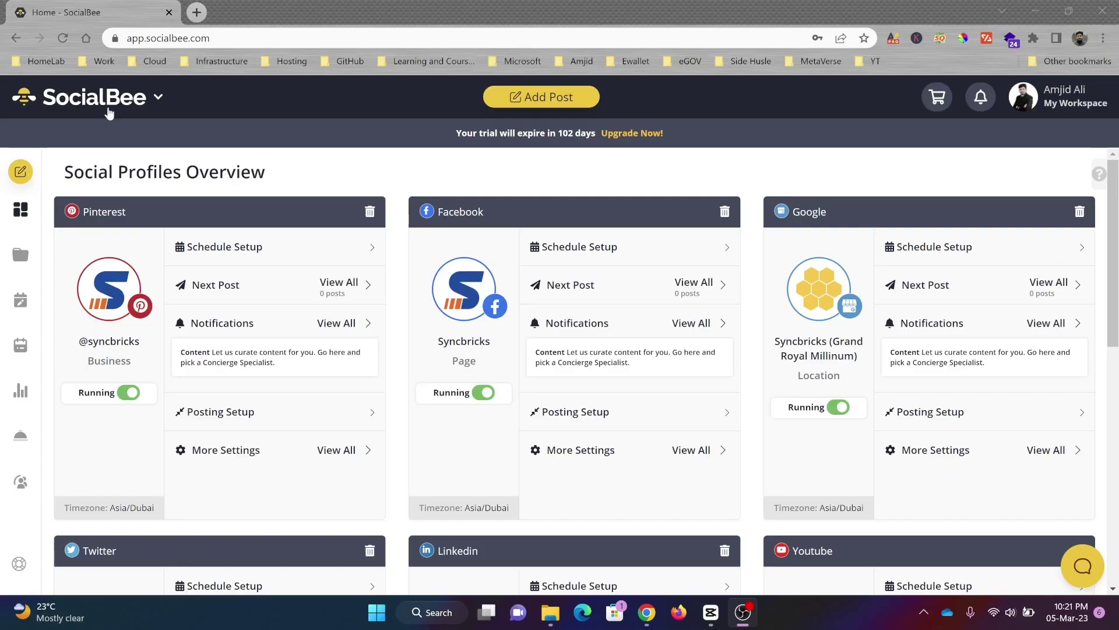
- Scroll down through the Proxmox Storage Explained post's scheduling calendar
scroll(560, 349, down, 6)
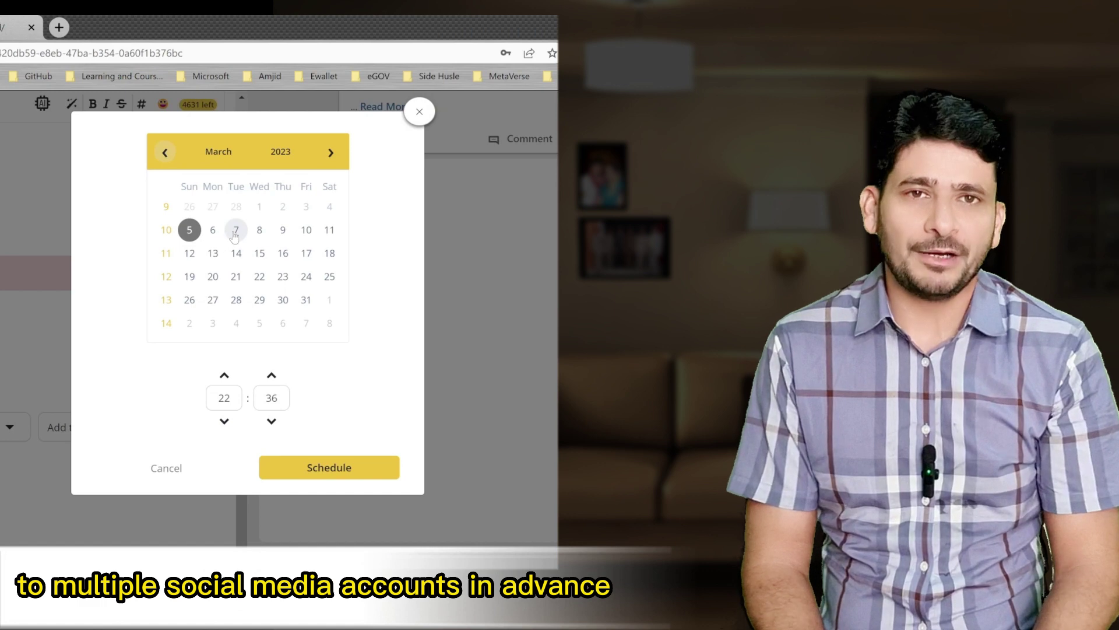
- Schedule the post for 6 March 2023 and fine-tune the posting hour
click(212, 229)
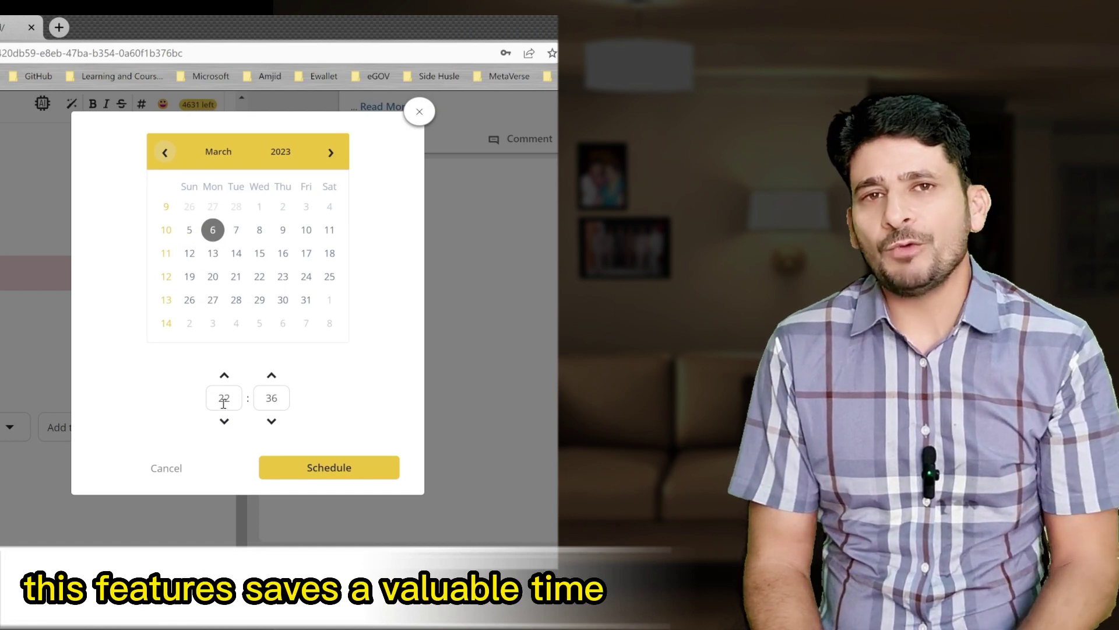
click(228, 424)
click(228, 423)
click(229, 423)
click(229, 423)
click(228, 423)
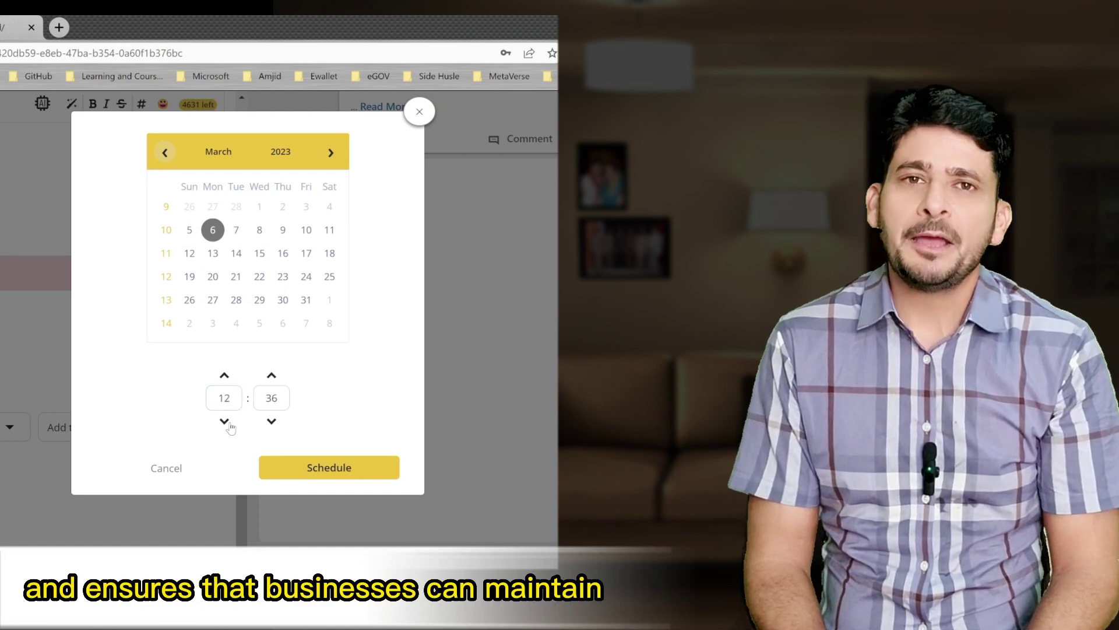
click(225, 376)
click(225, 376)
click(224, 375)
click(224, 375)
click(225, 375)
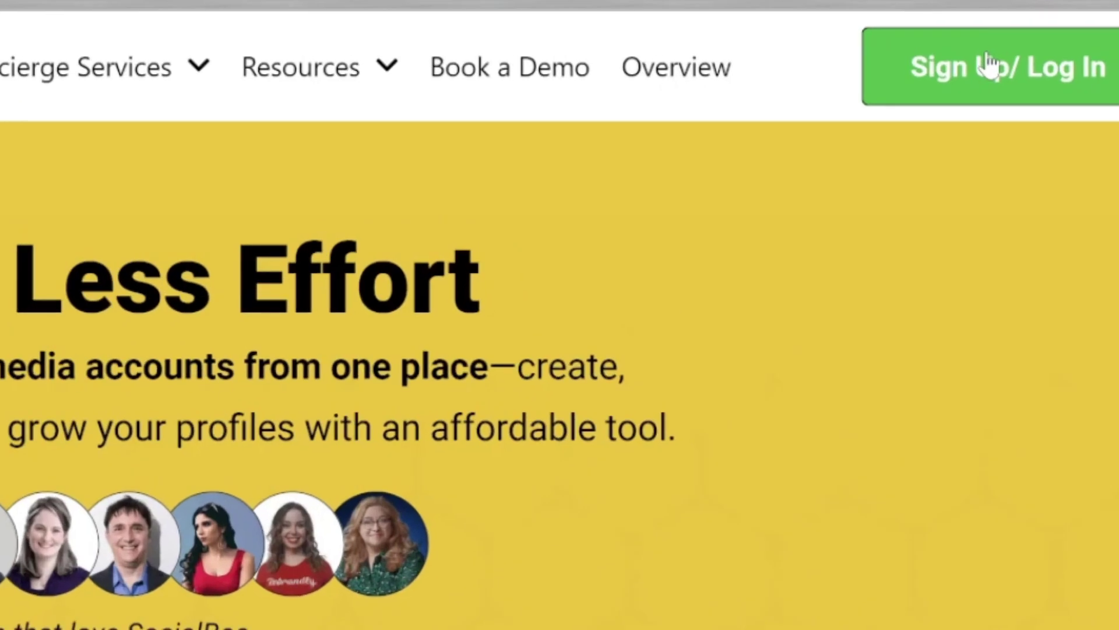
- Go to the SocialBee login page and switch to creating a new account
click(990, 64)
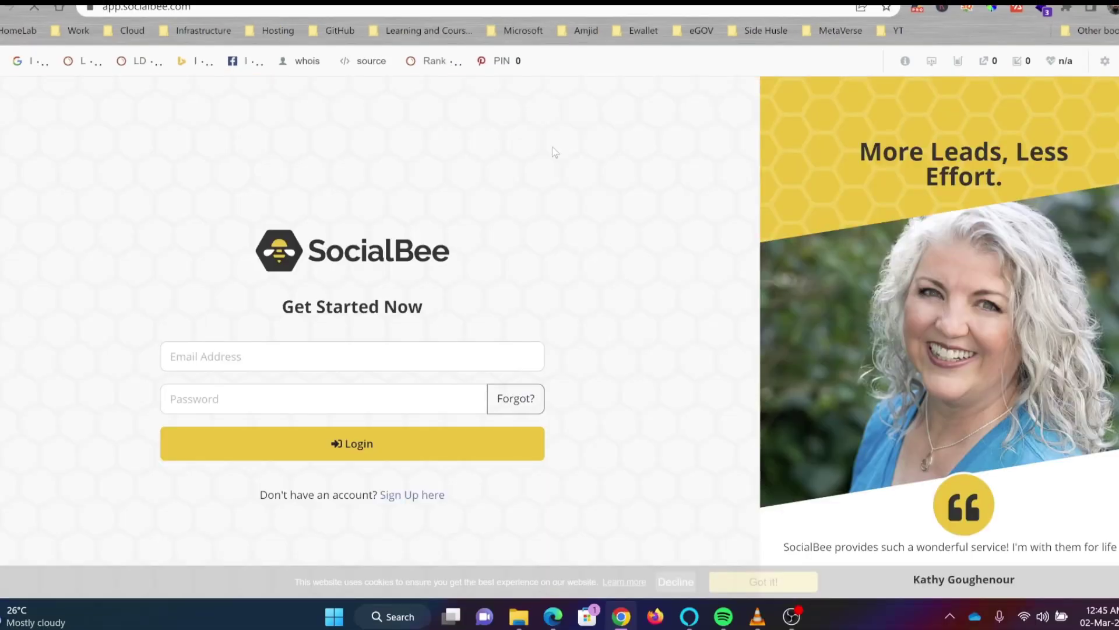
click(202, 361)
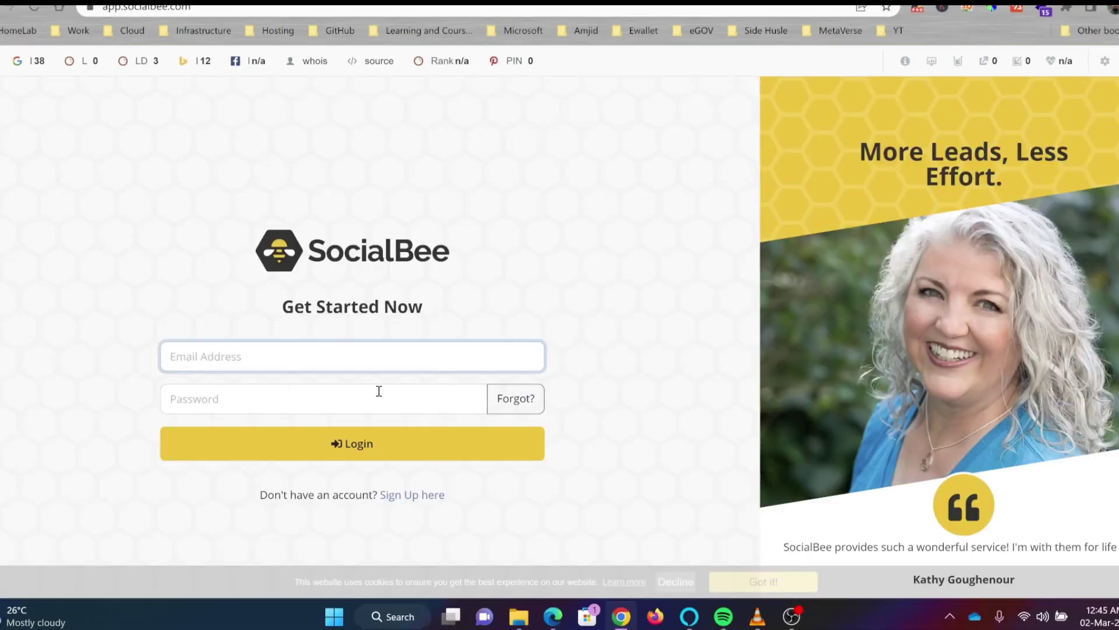
scroll(320, 352, down, 1)
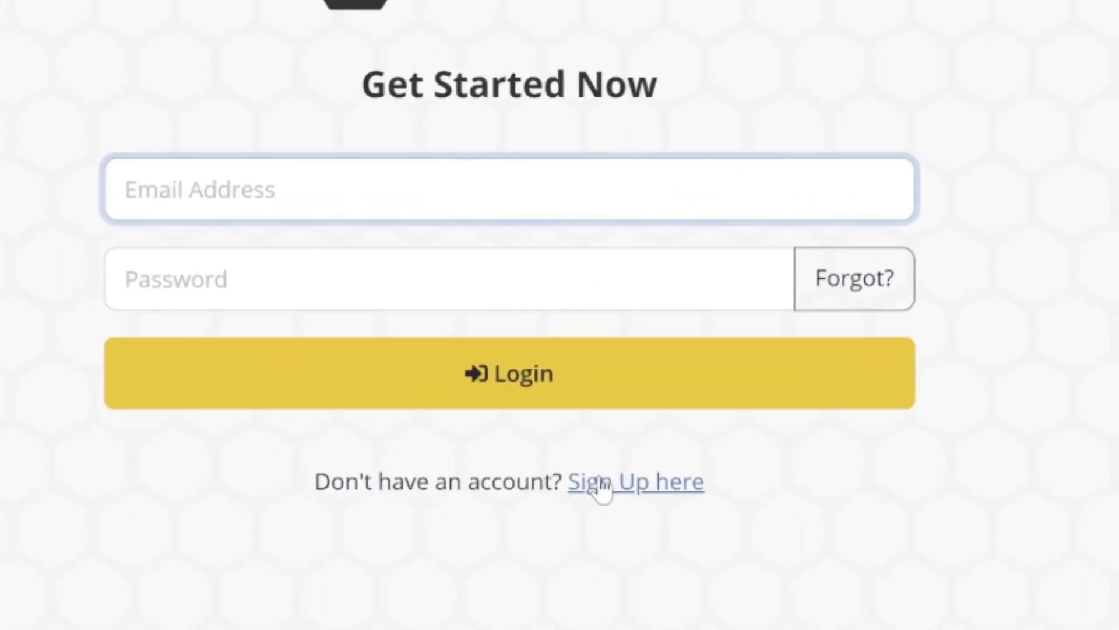
click(600, 488)
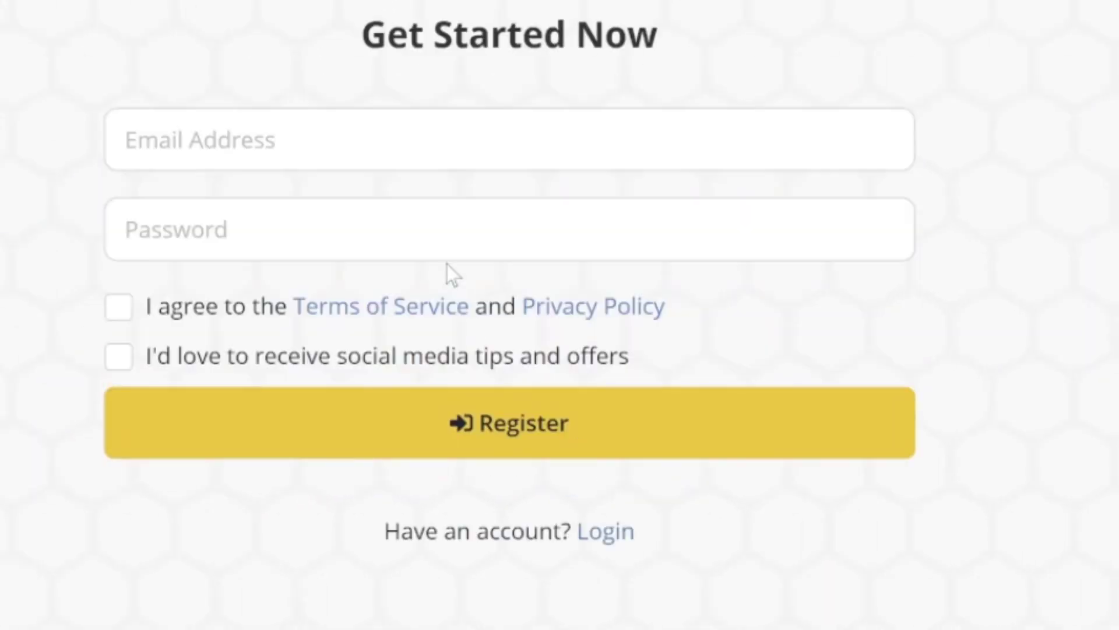
- Register with an e-mail and password, accepting the Terms of Service without social media tips
click(467, 273)
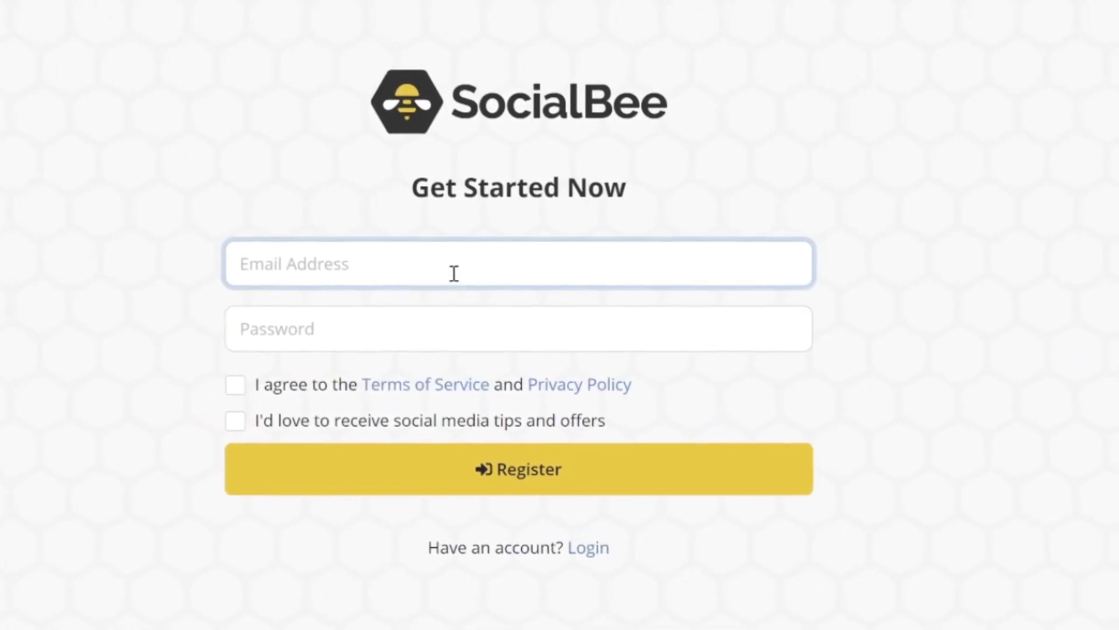
key(Tab)
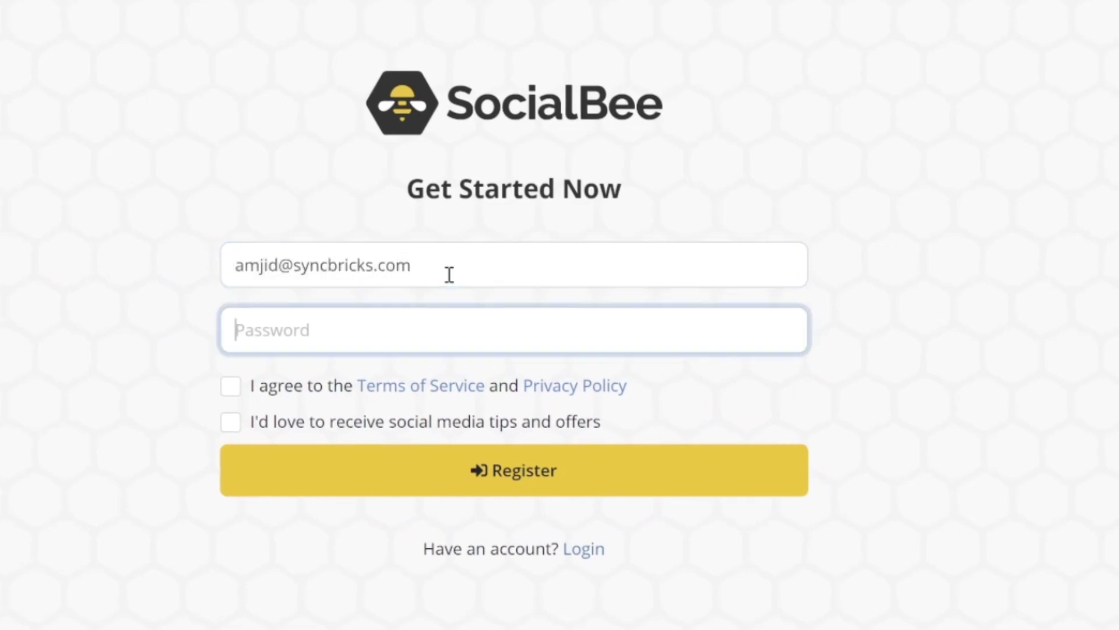
text(••)
click(230, 385)
click(231, 422)
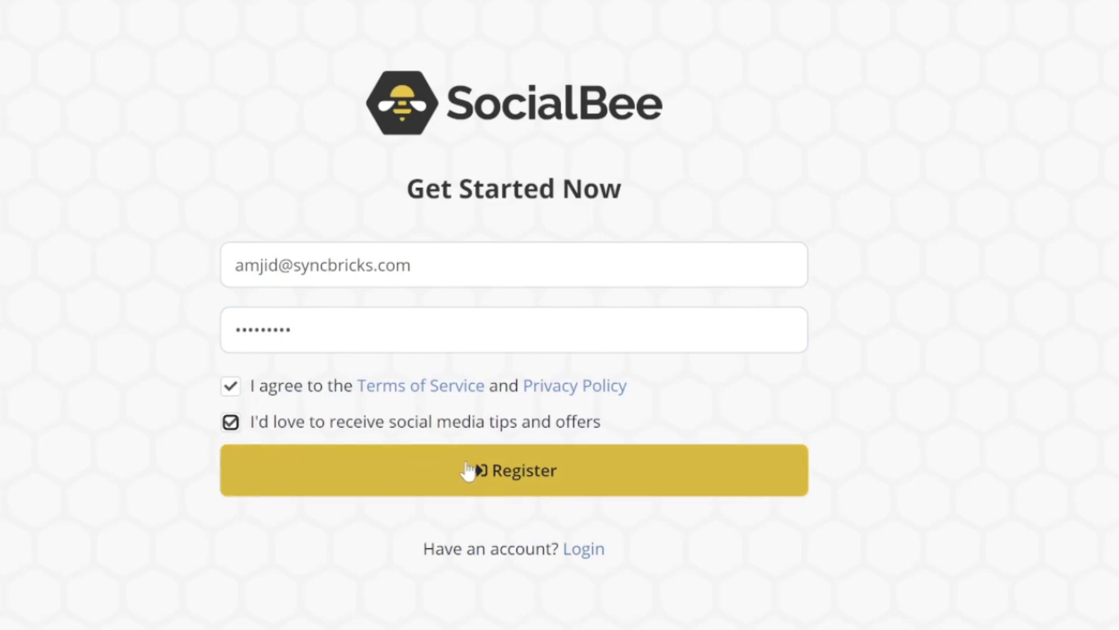
click(230, 421)
click(496, 475)
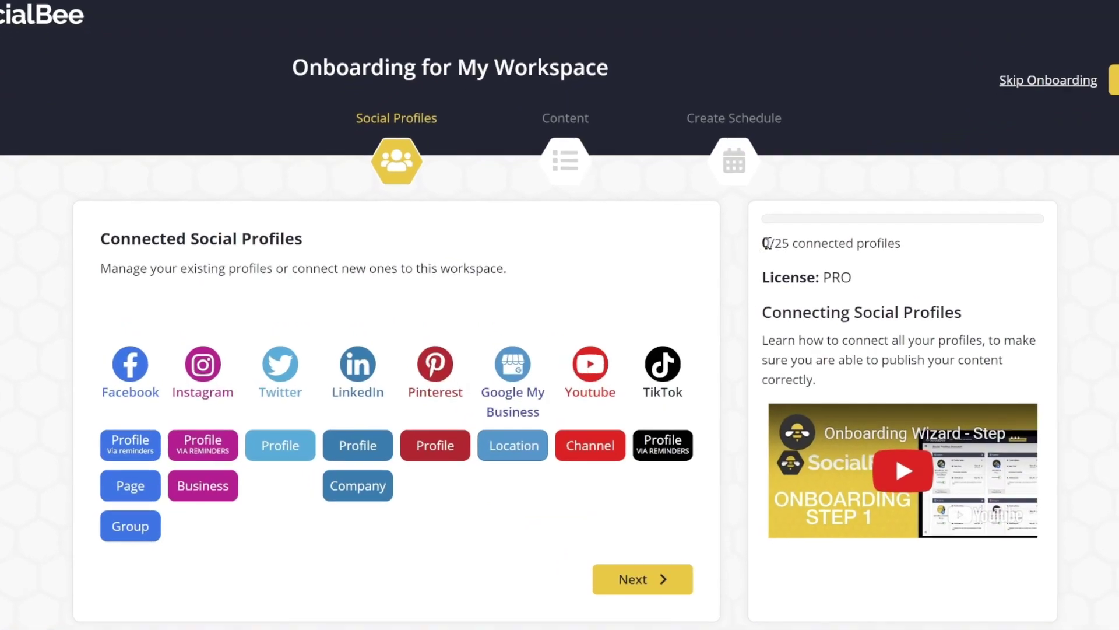
- Connect and authorize a Facebook page, then begin connecting a Twitter profile
triple_click(770, 243)
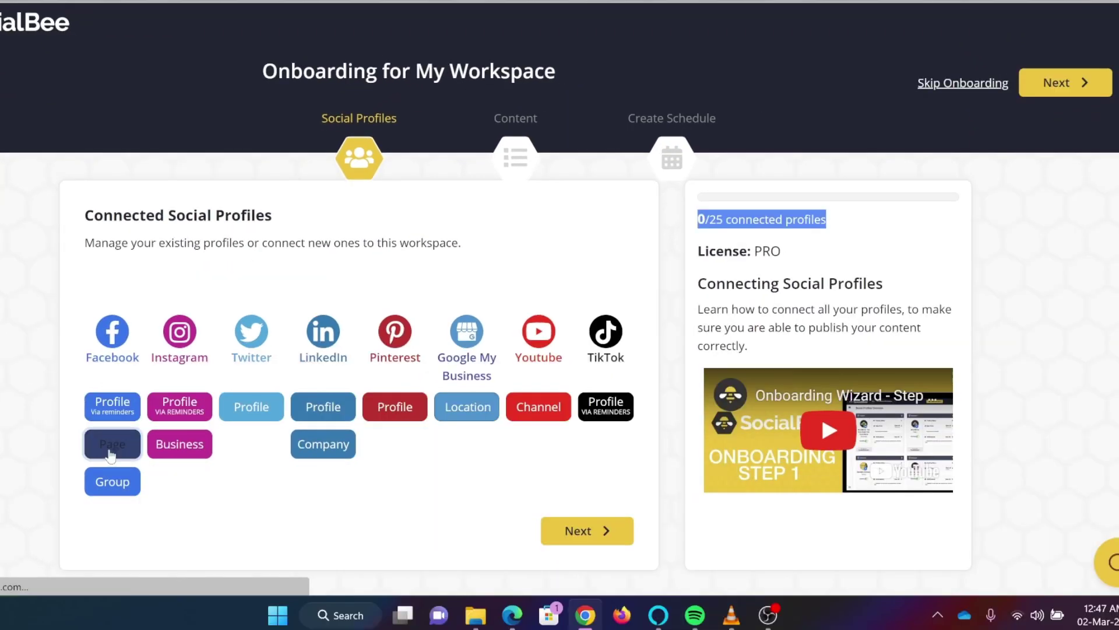
click(112, 454)
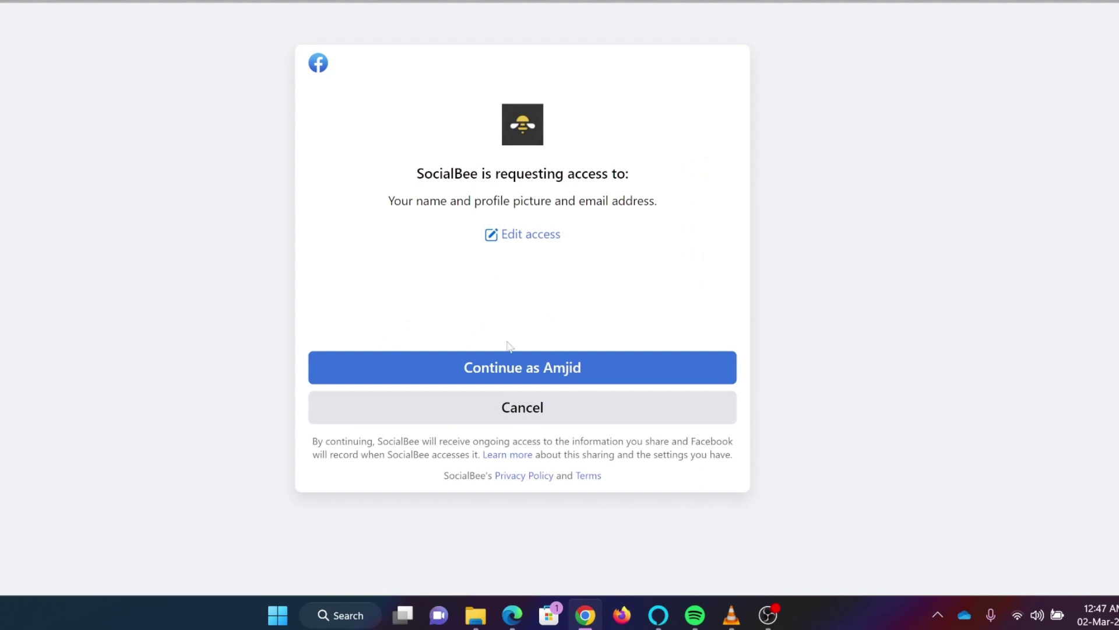
click(502, 368)
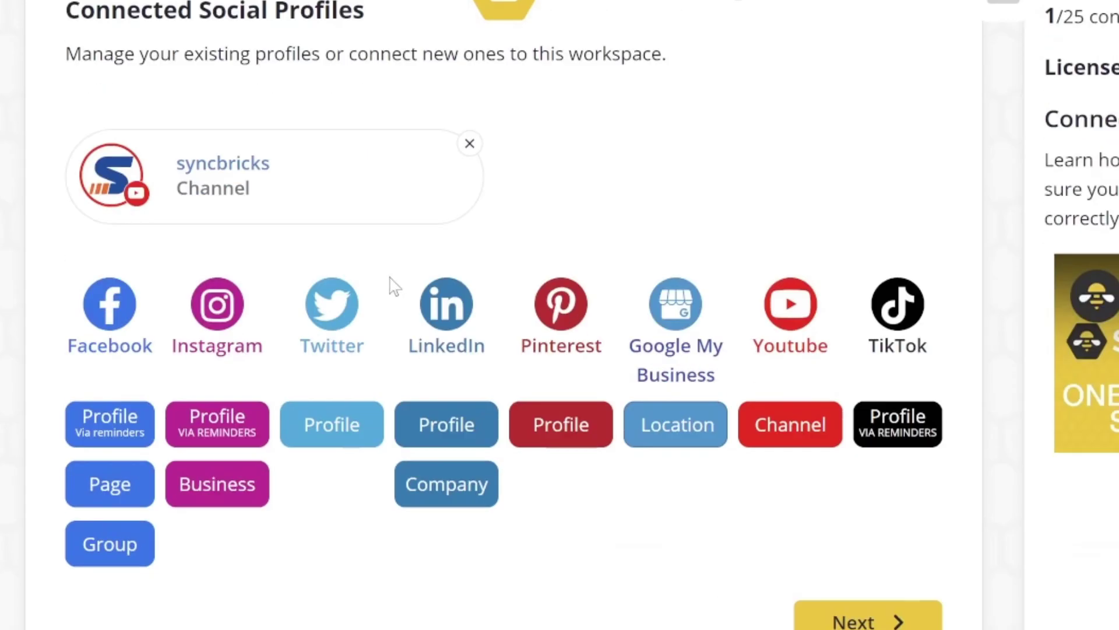
scroll(395, 286, down, 1)
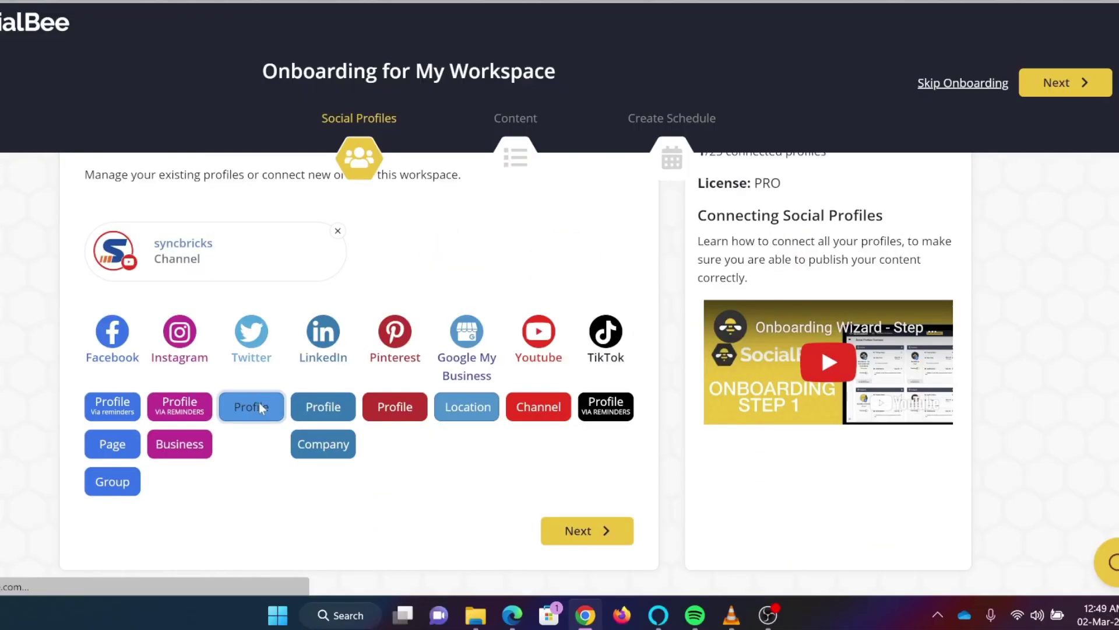
click(260, 408)
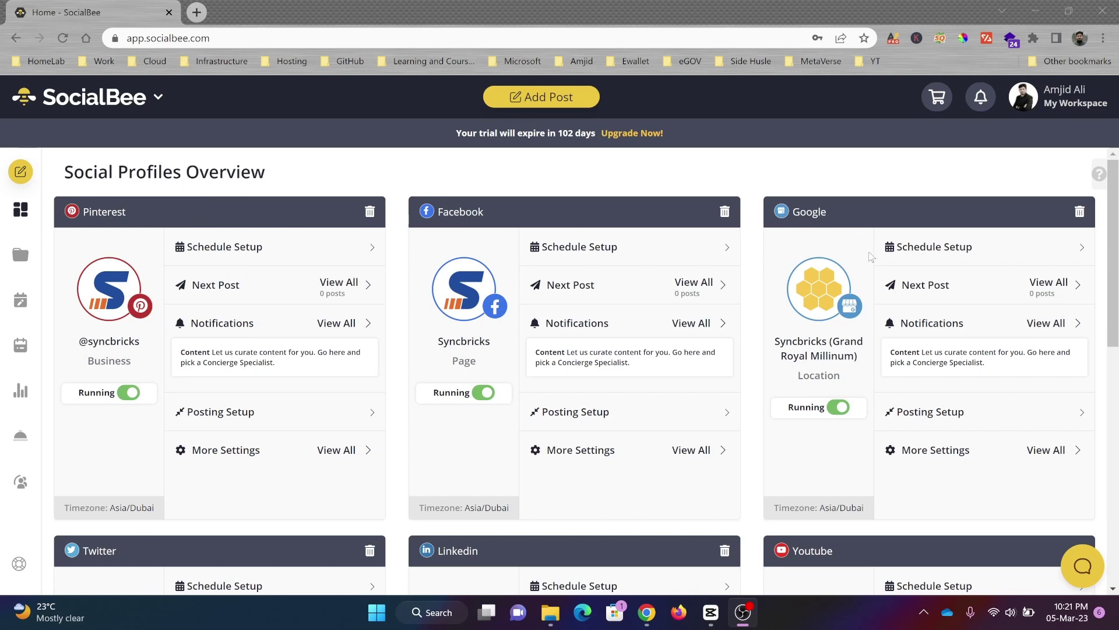
scroll(871, 256, down, 8)
scroll(507, 382, up, 4)
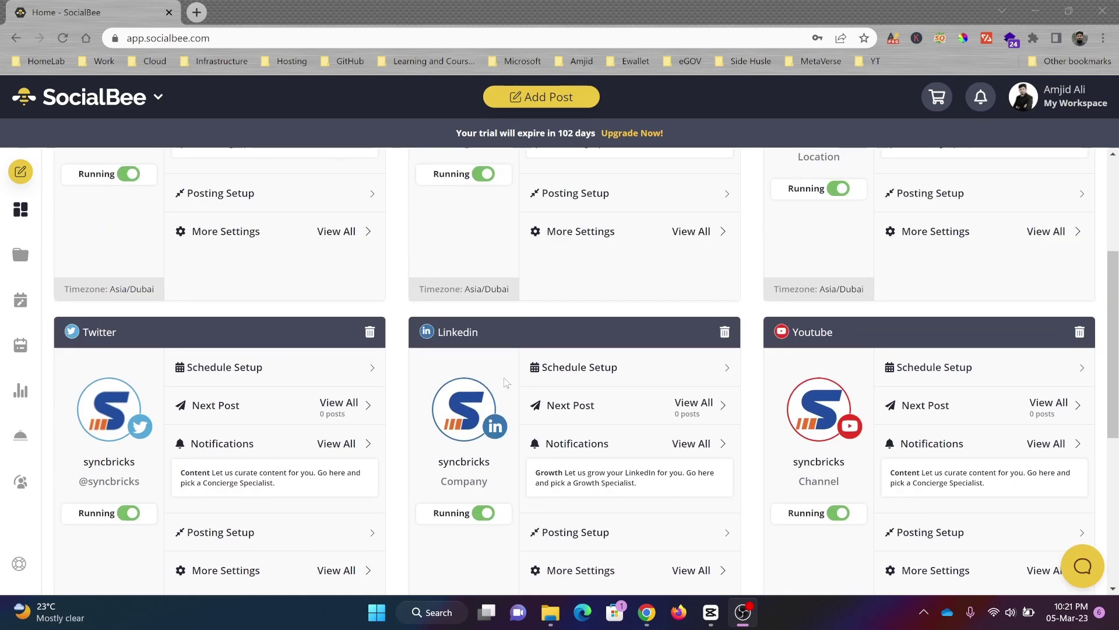
scroll(507, 383, up, 4)
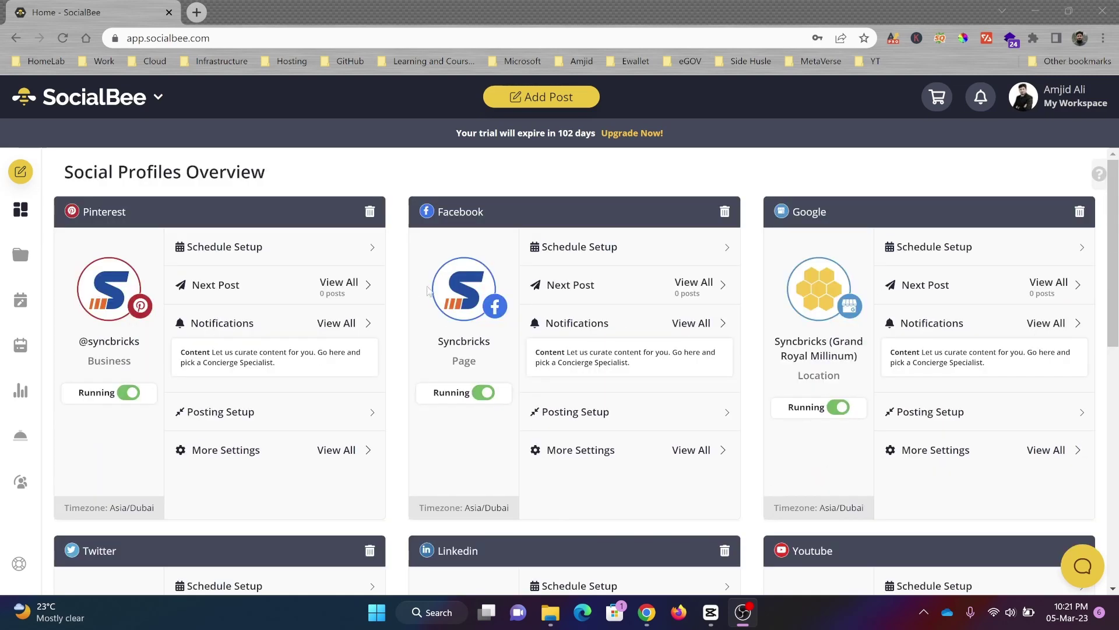
scroll(261, 437, down, 5)
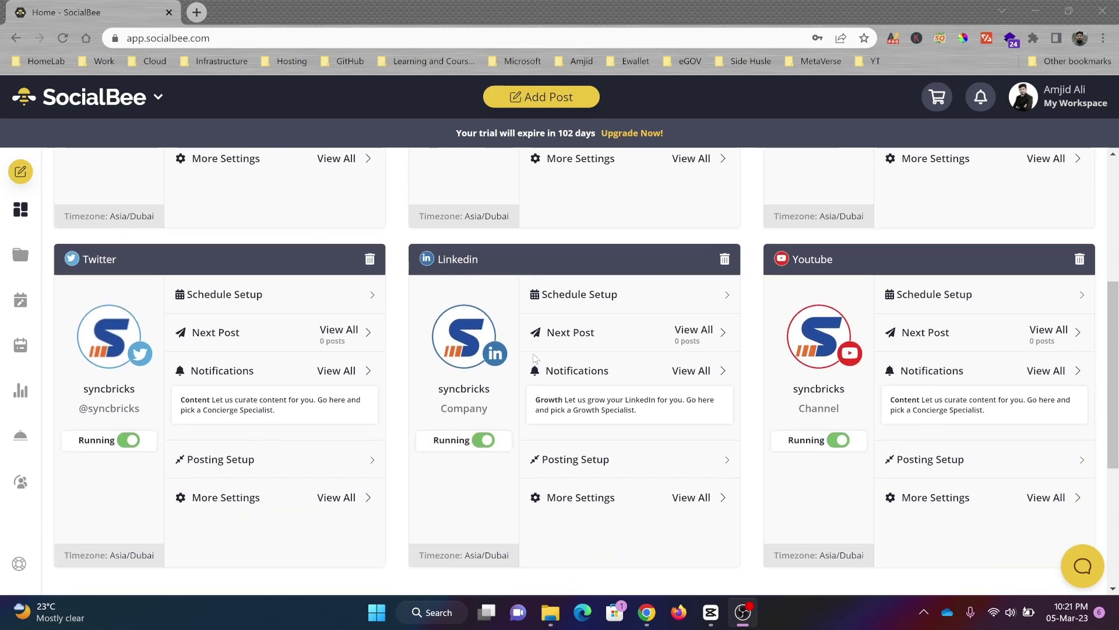
scroll(878, 367, down, 4)
scroll(871, 371, up, 7)
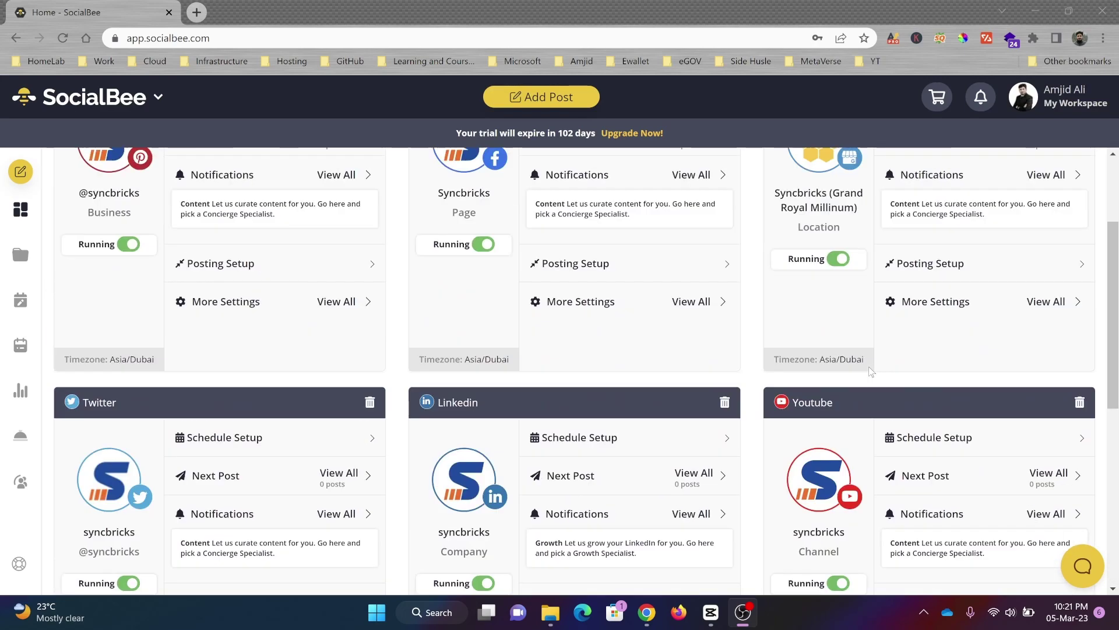
scroll(822, 369, up, 3)
scroll(758, 369, down, 4)
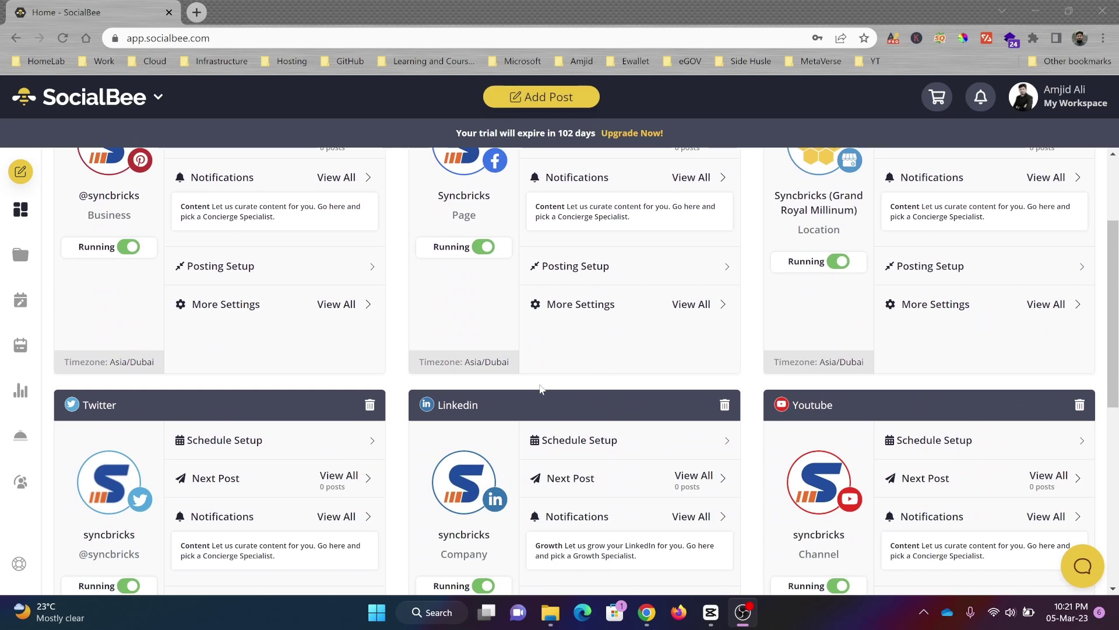
scroll(513, 384, down, 1)
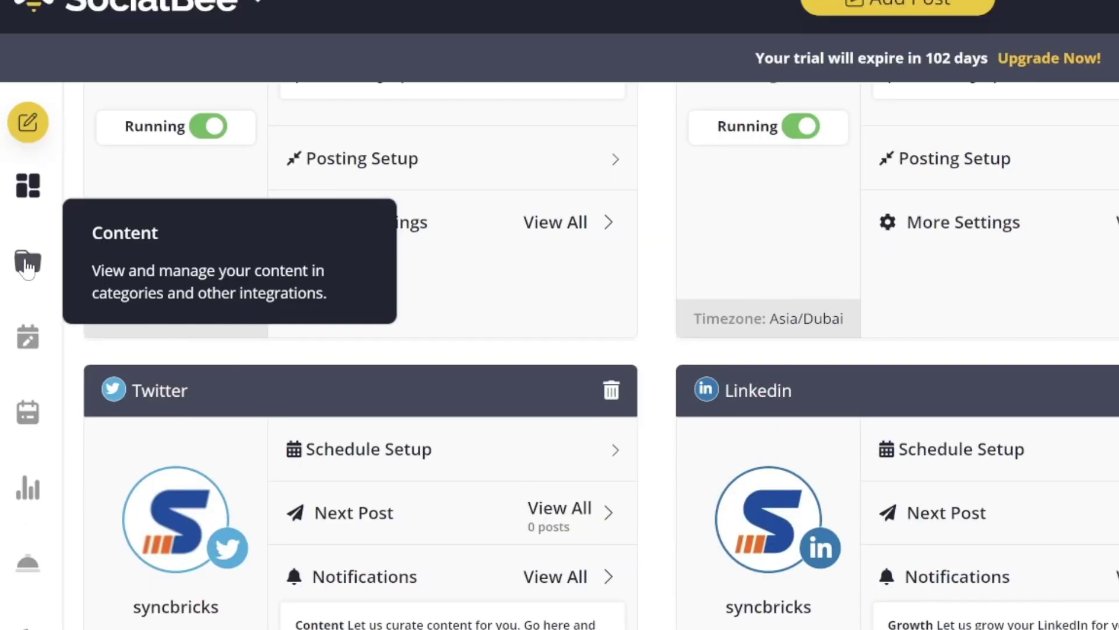
- Create the 'Social media management' hashtag collection from the 20 pasted hashtags
click(29, 187)
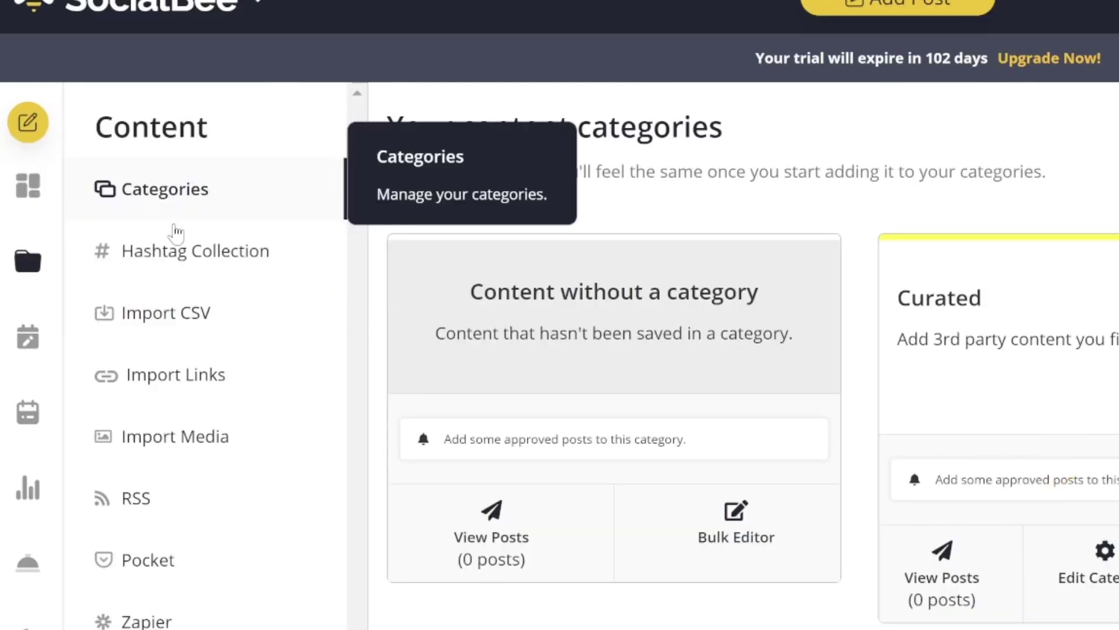
click(168, 265)
click(1114, 503)
text(s)
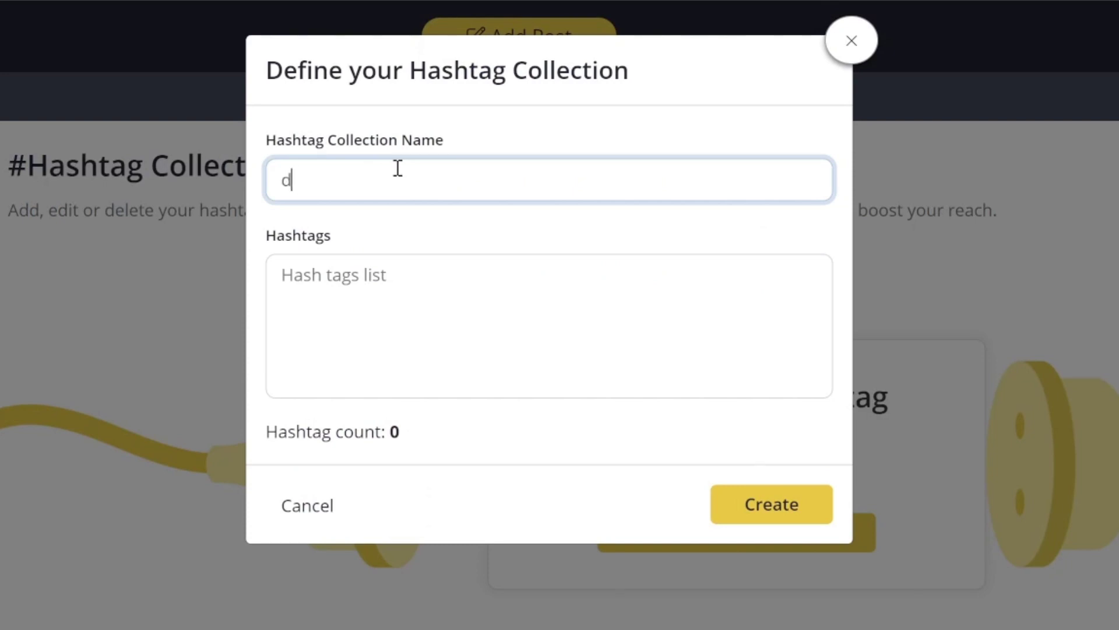
key(BackSpace)
text(Social media management)
key(Tab)
key(ctrl+v)
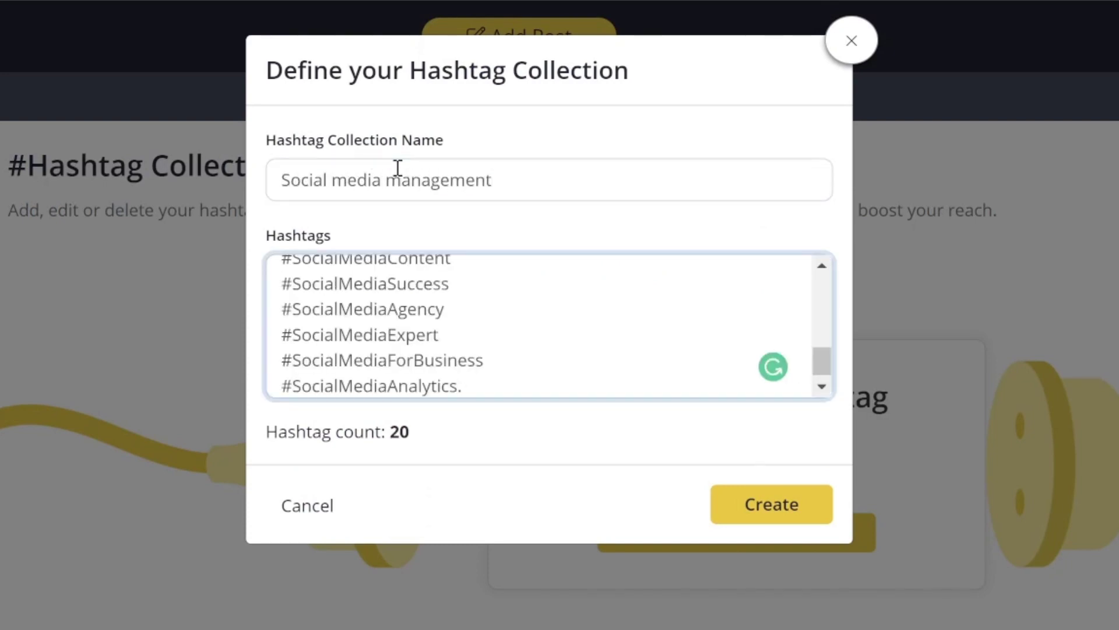
click(729, 505)
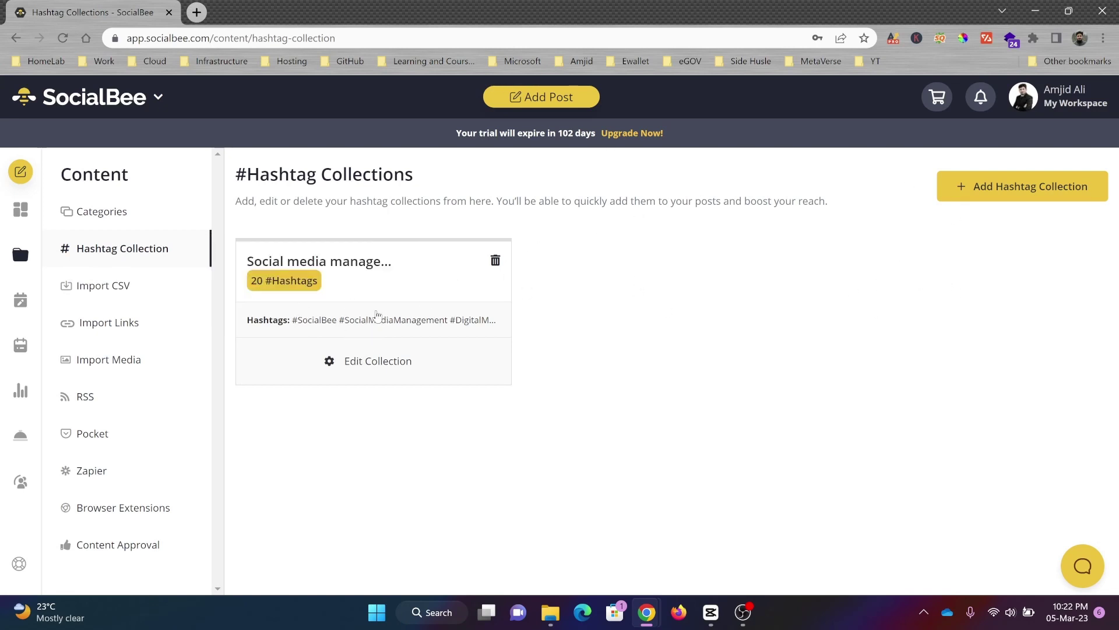
- Create the Youtube Videos content category
click(98, 292)
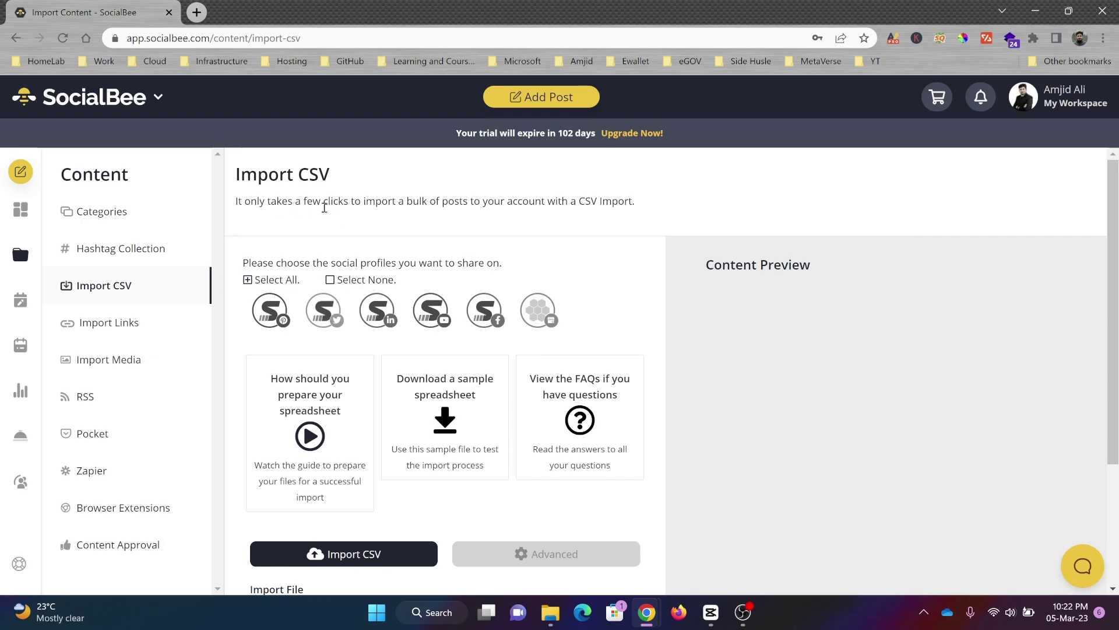
click(102, 211)
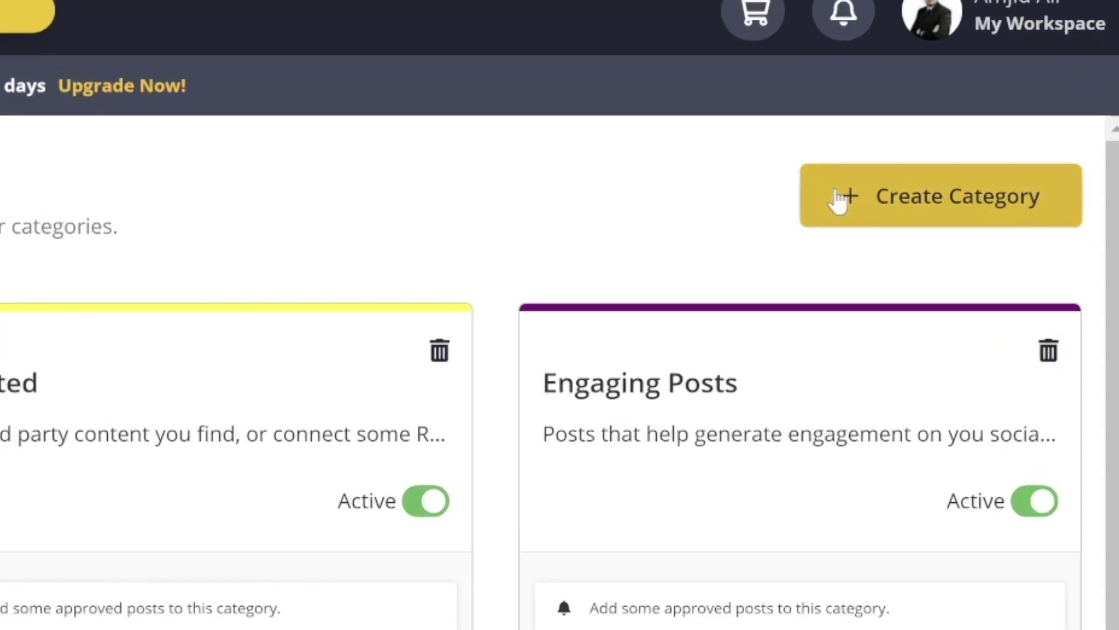
click(840, 198)
click(0, 315)
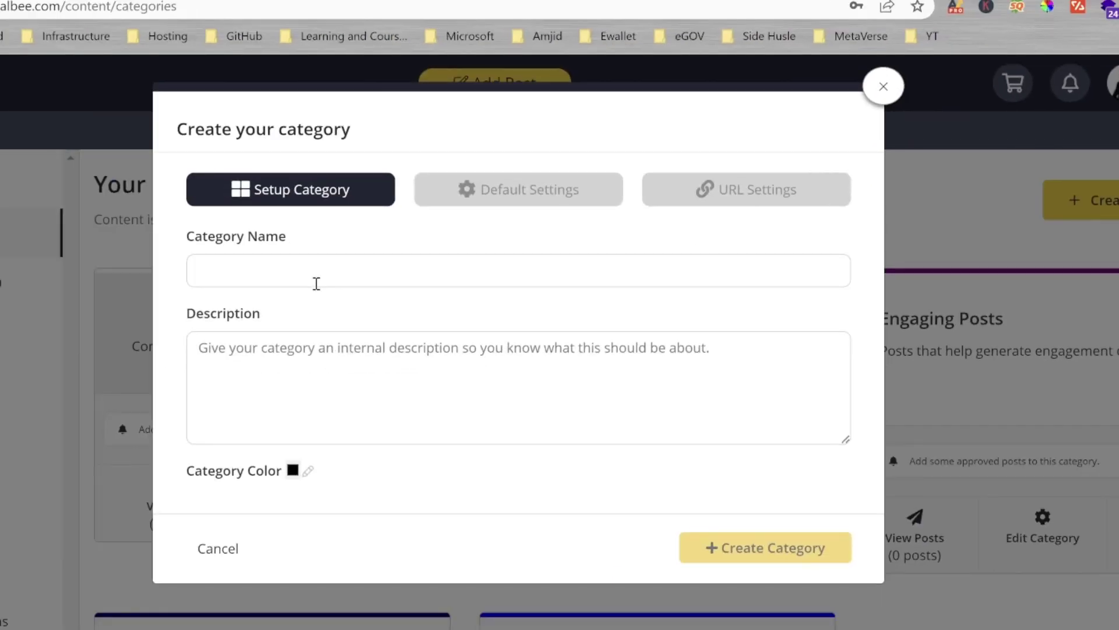
text(Youtube)
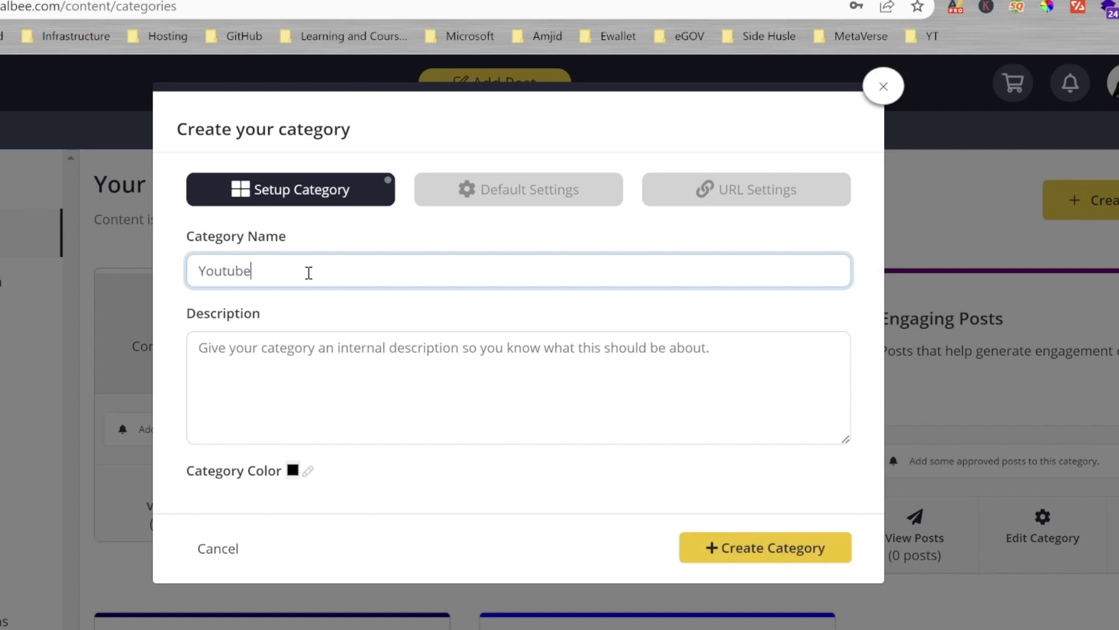
text( Videos)
click(744, 339)
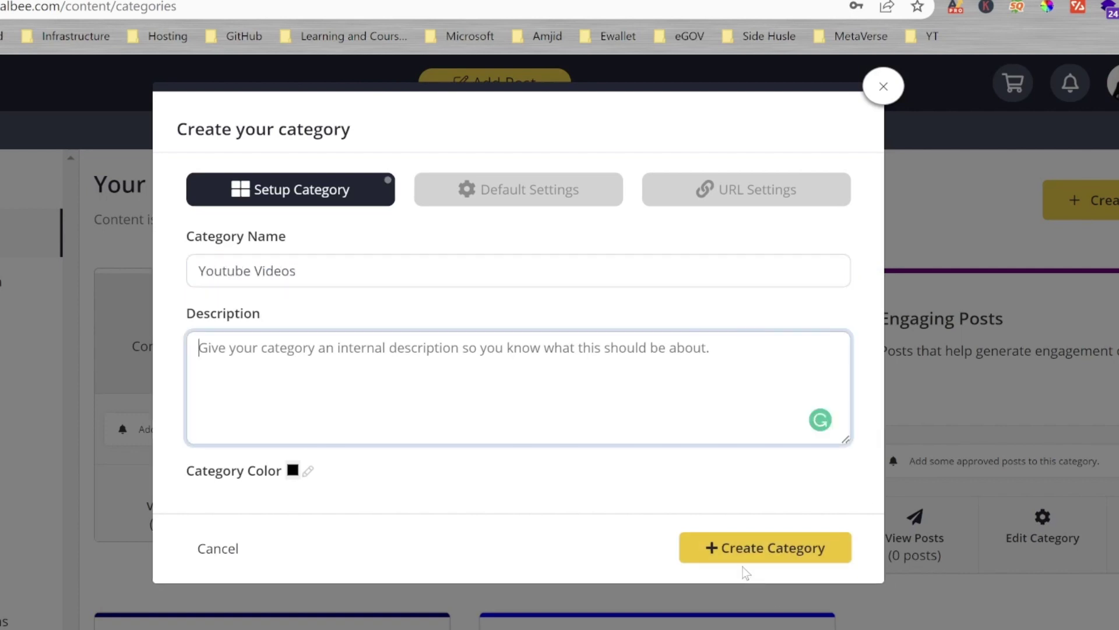
click(752, 550)
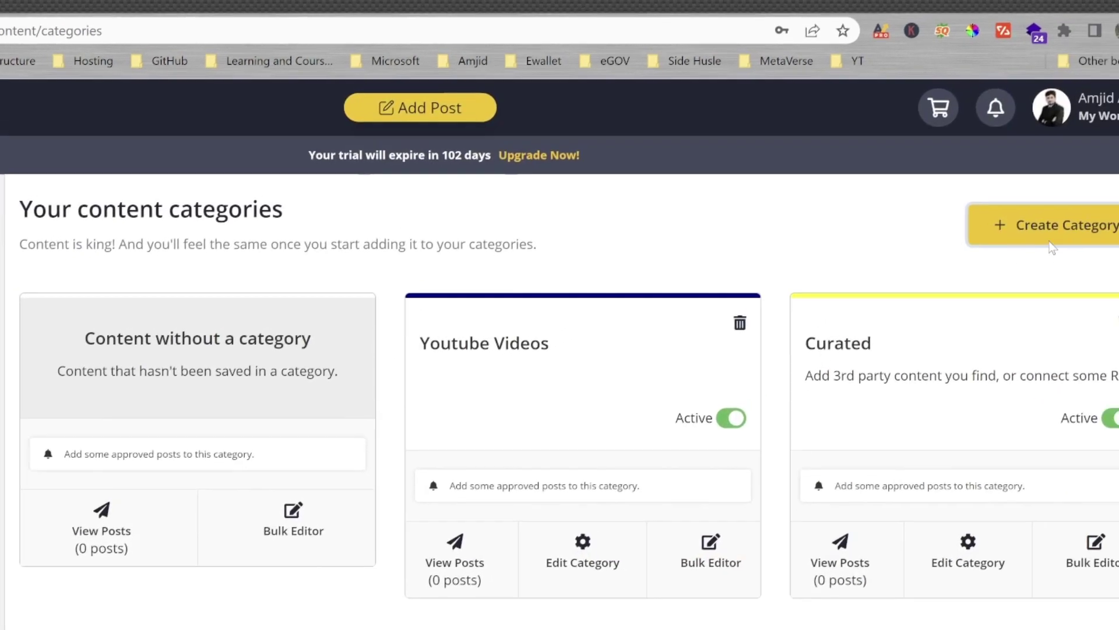
- Add the Blog Posts and Tech News categories
click(1050, 242)
click(308, 302)
text(Blog Posts)
click(689, 570)
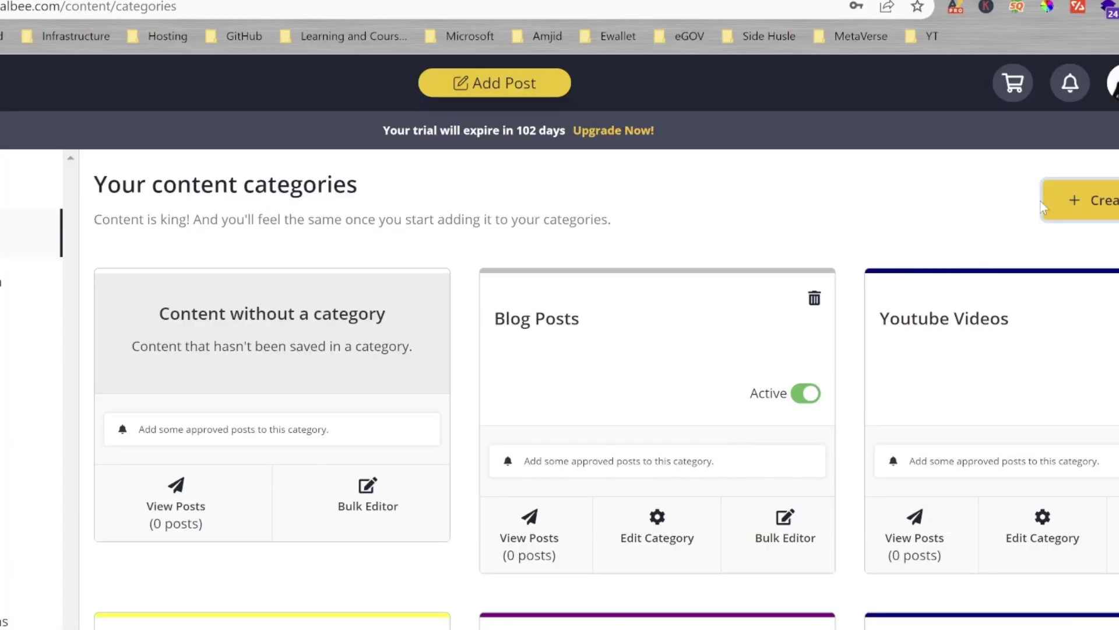
click(1045, 204)
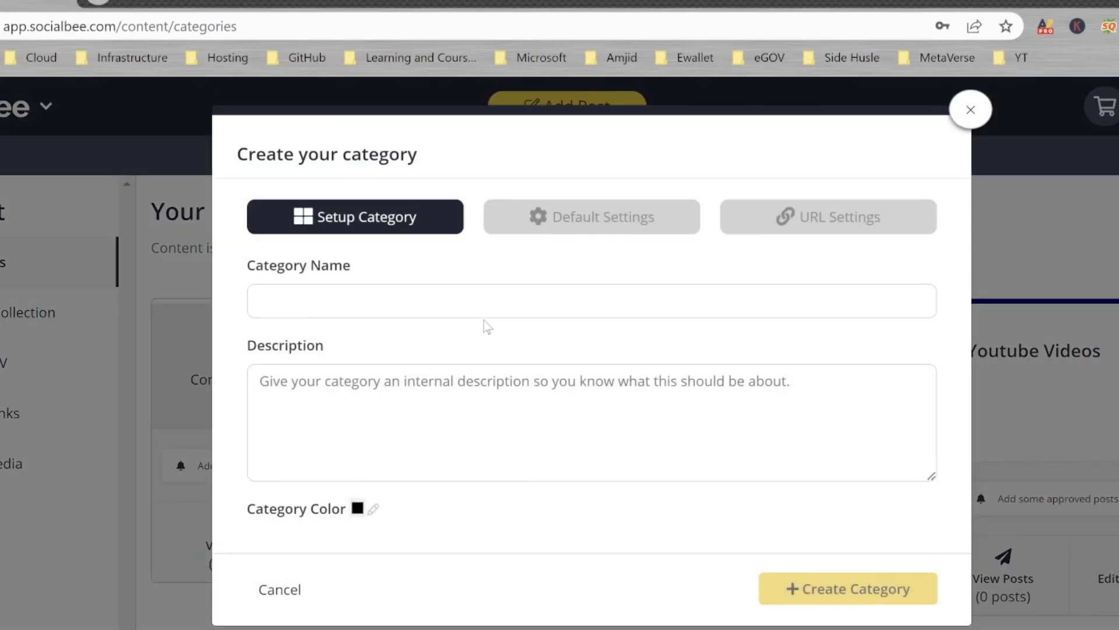
click(485, 304)
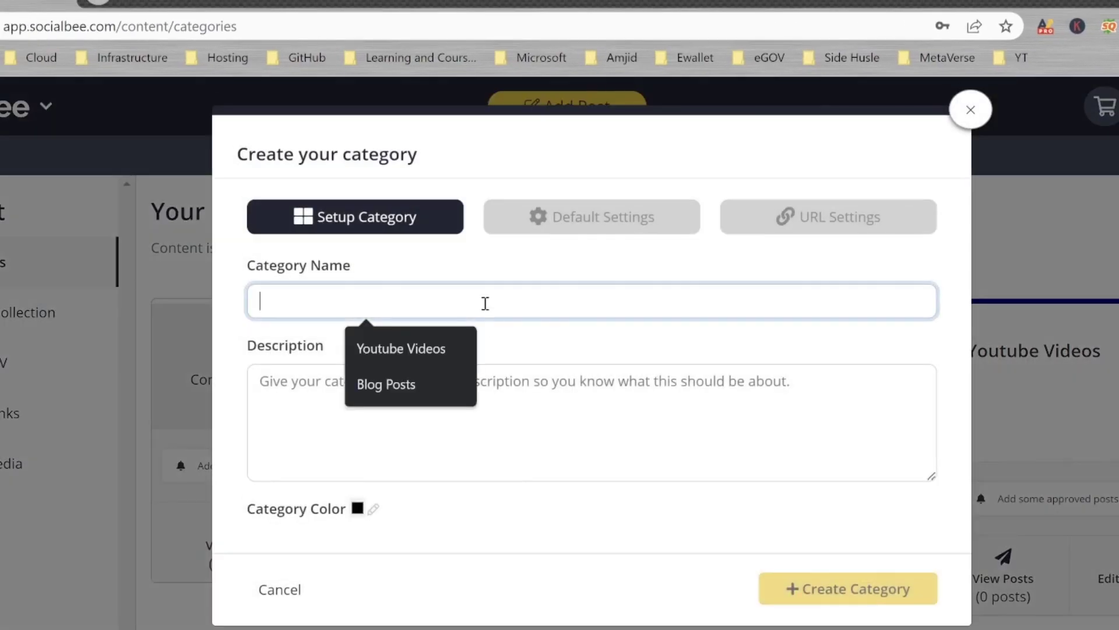
text(Tech News)
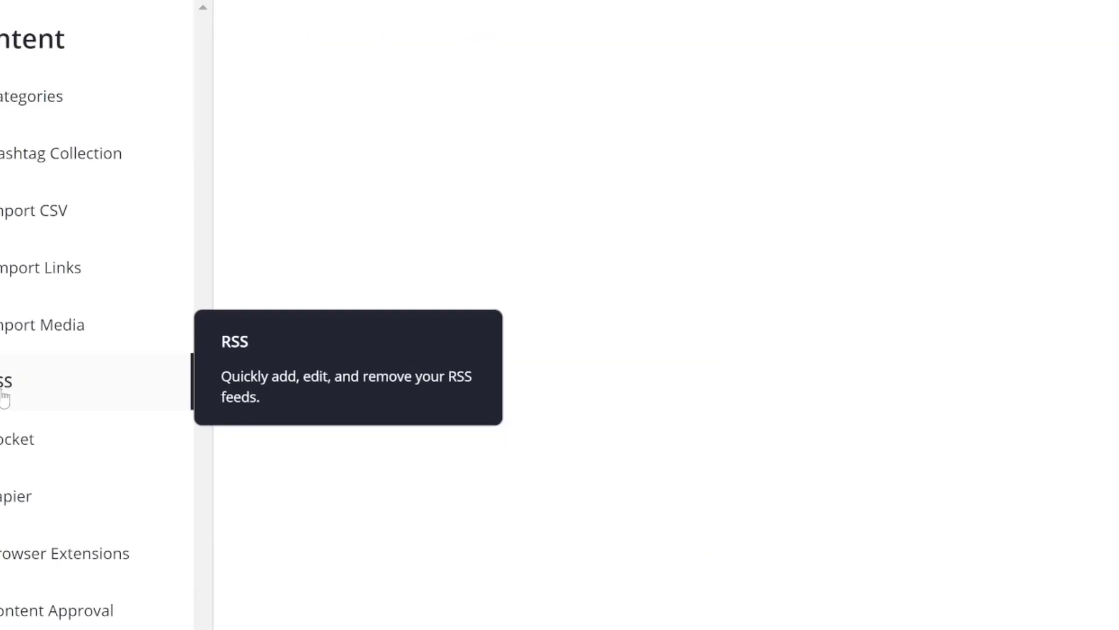
click(12, 381)
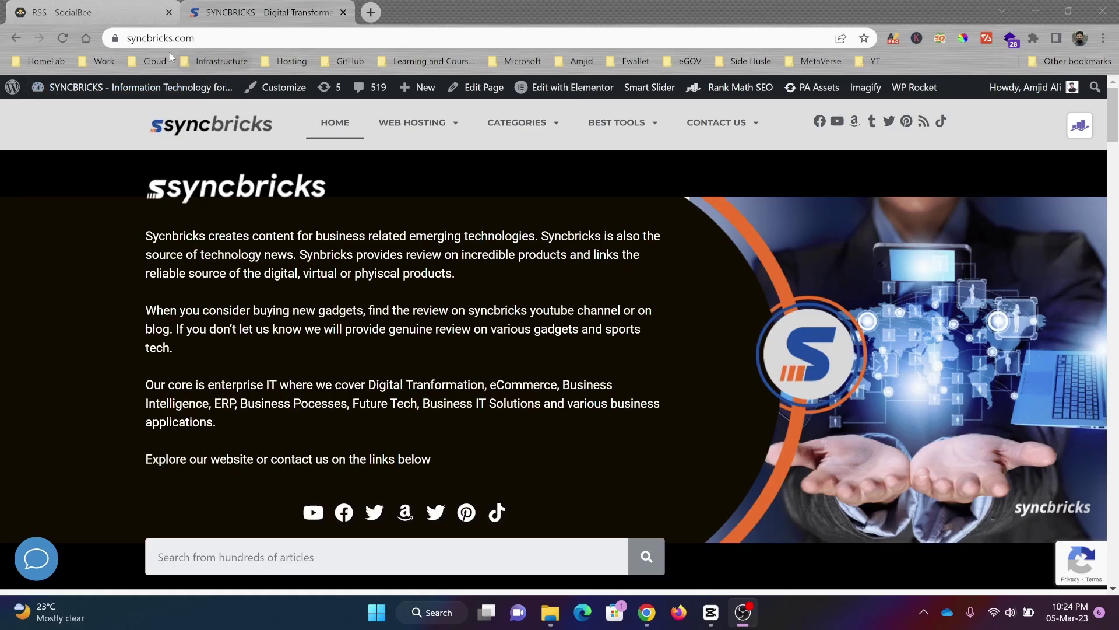
- Check the site's RSS feed at syncbricks.com/feed, then return to SocialBee's RSS page
click(214, 42)
click(250, 42)
text(feed)
key(Return)
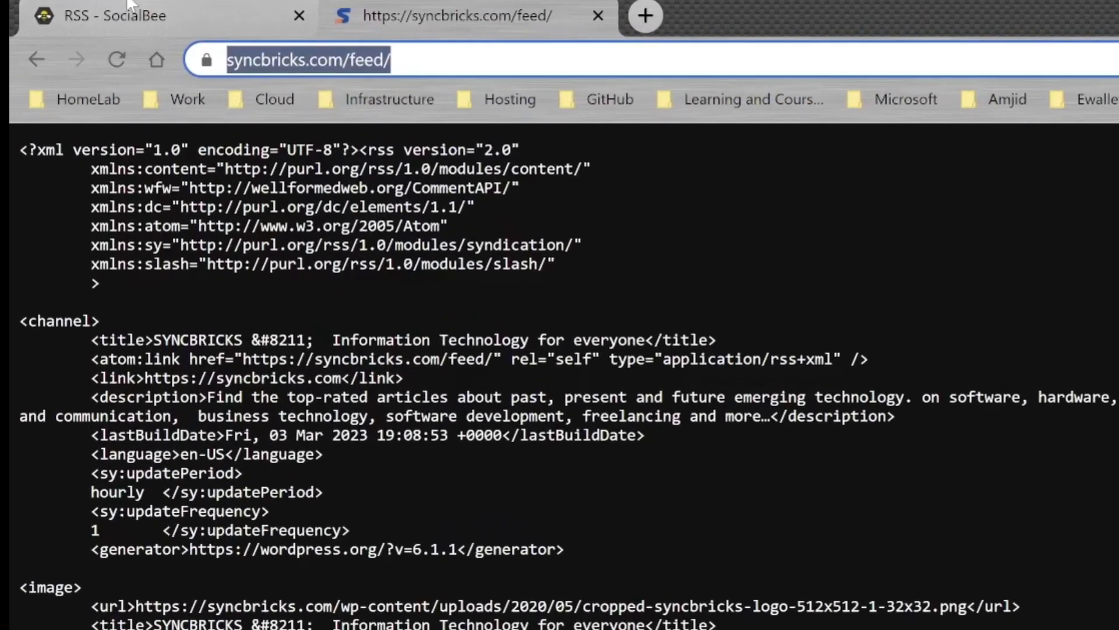
click(64, 10)
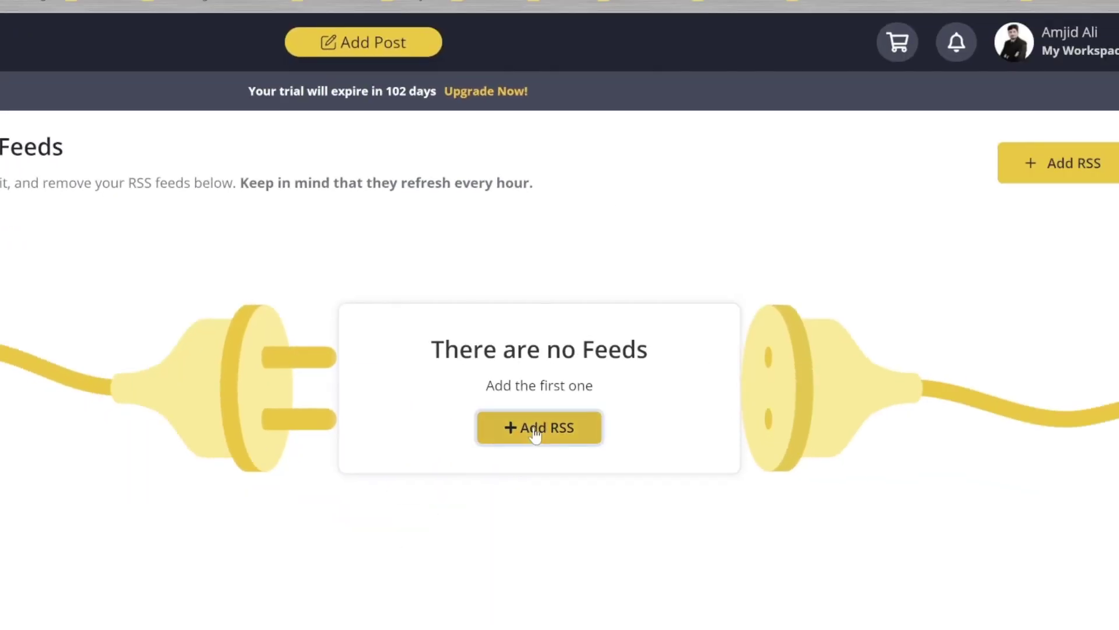
click(537, 429)
click(379, 349)
text(https://syncbricks.com/feed/)
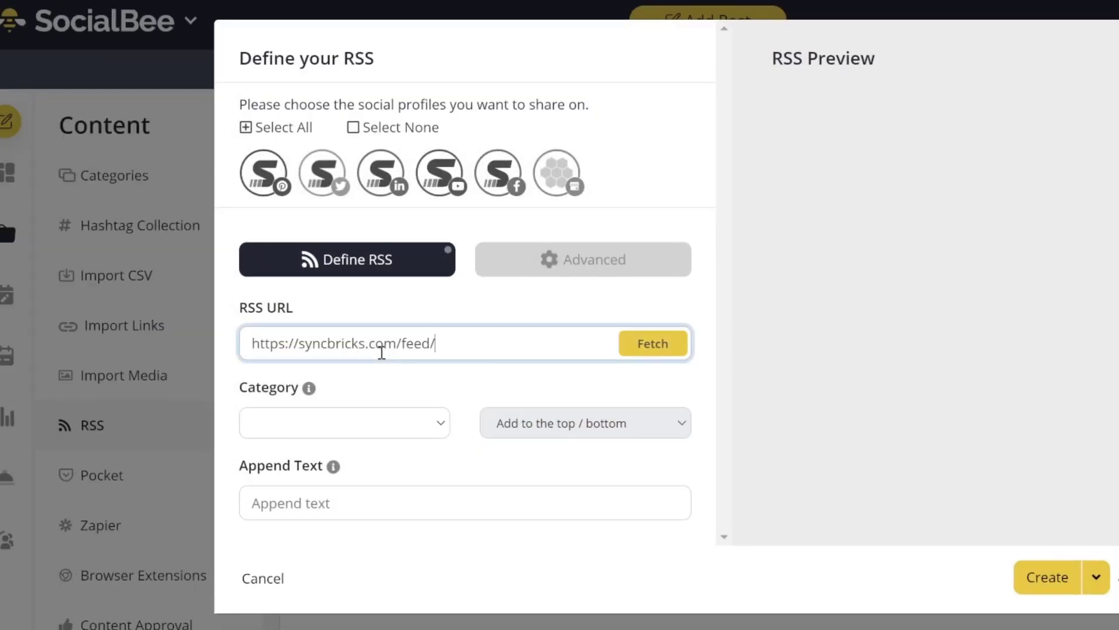
click(653, 344)
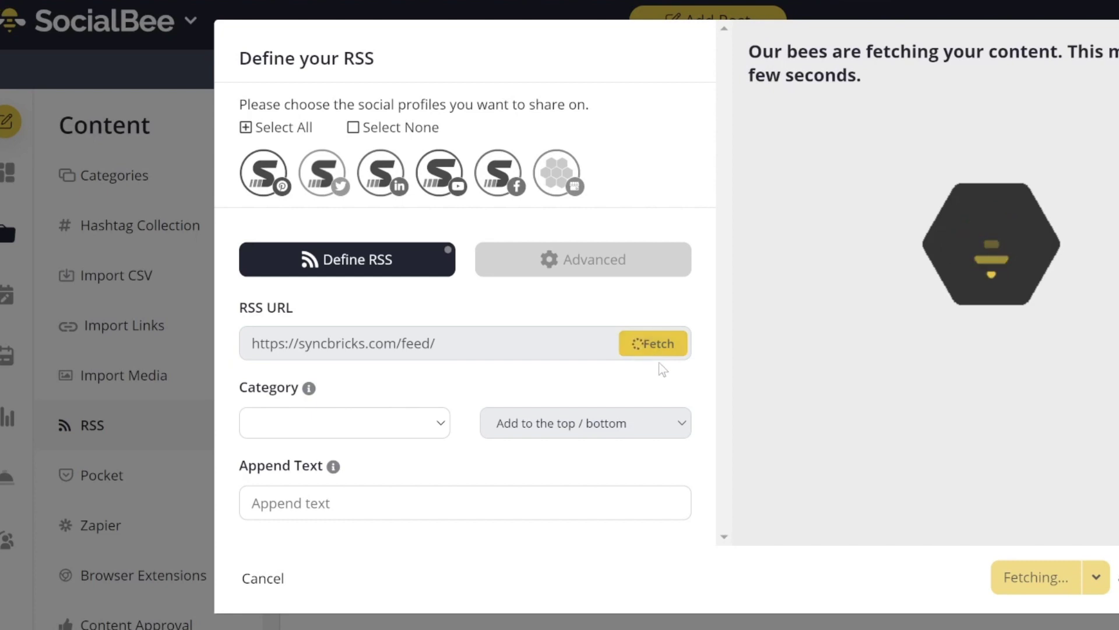
click(400, 428)
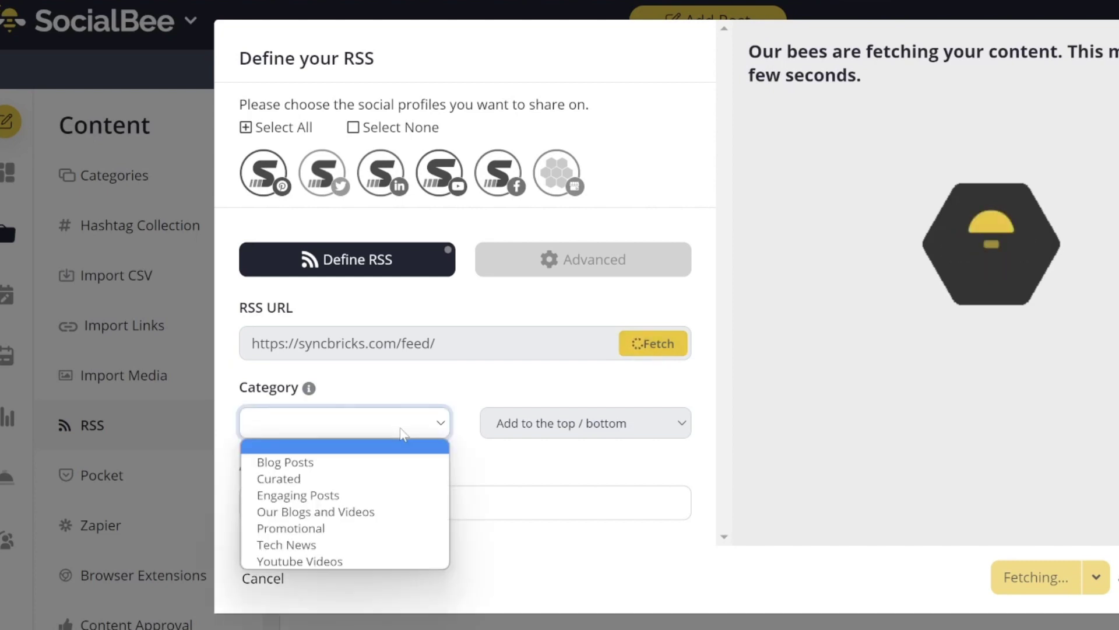
click(254, 463)
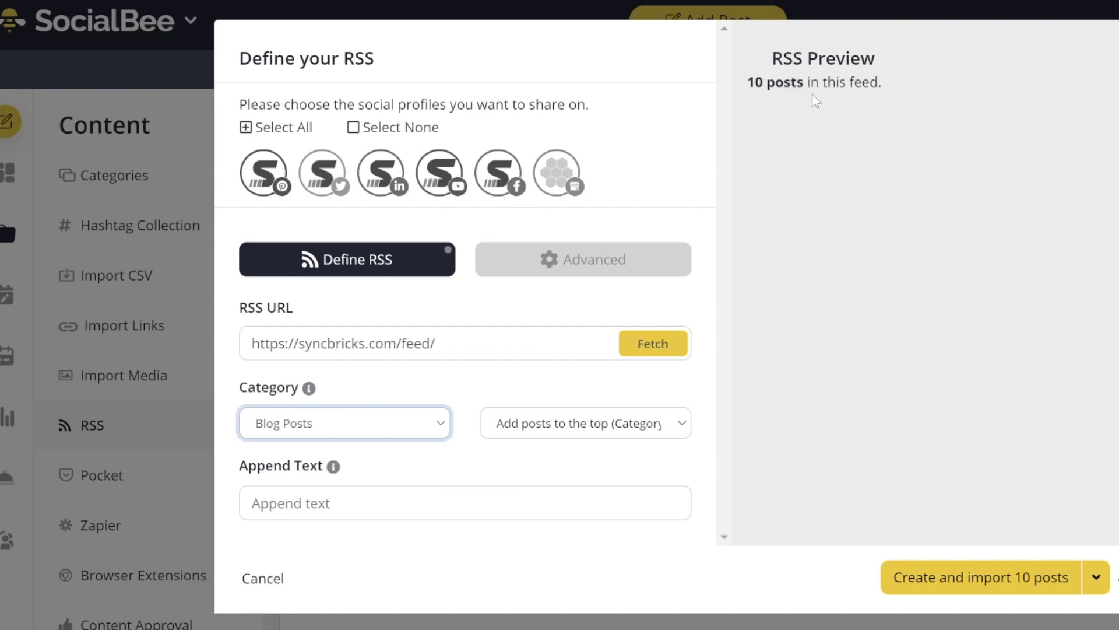
click(981, 577)
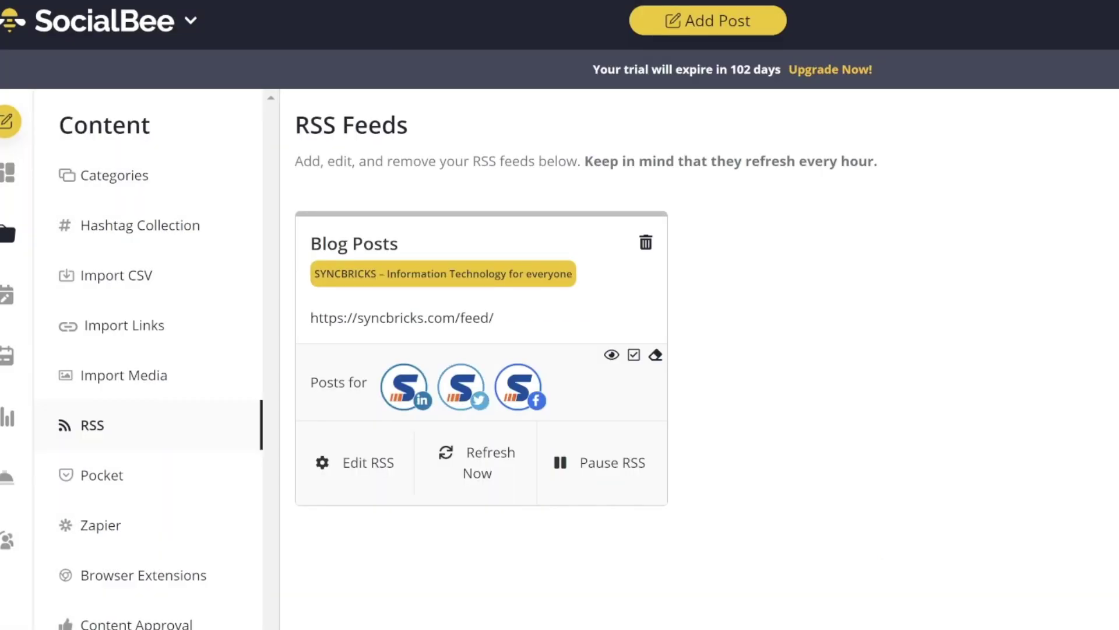
- Review the imported posts in the Blog Posts category
click(99, 194)
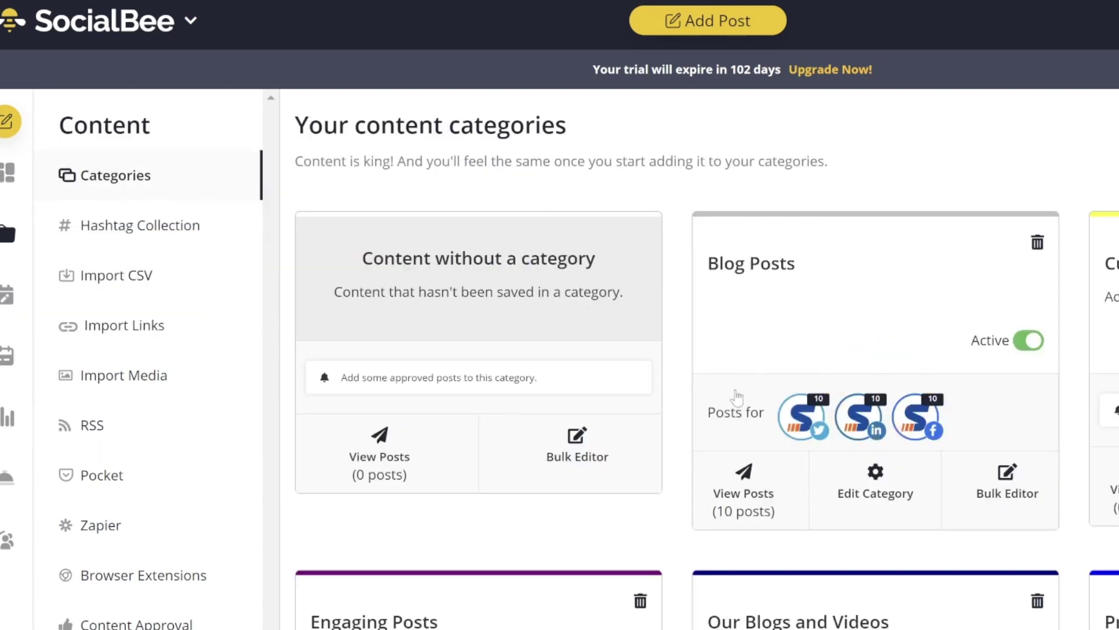
click(737, 397)
scroll(737, 397, down, 5)
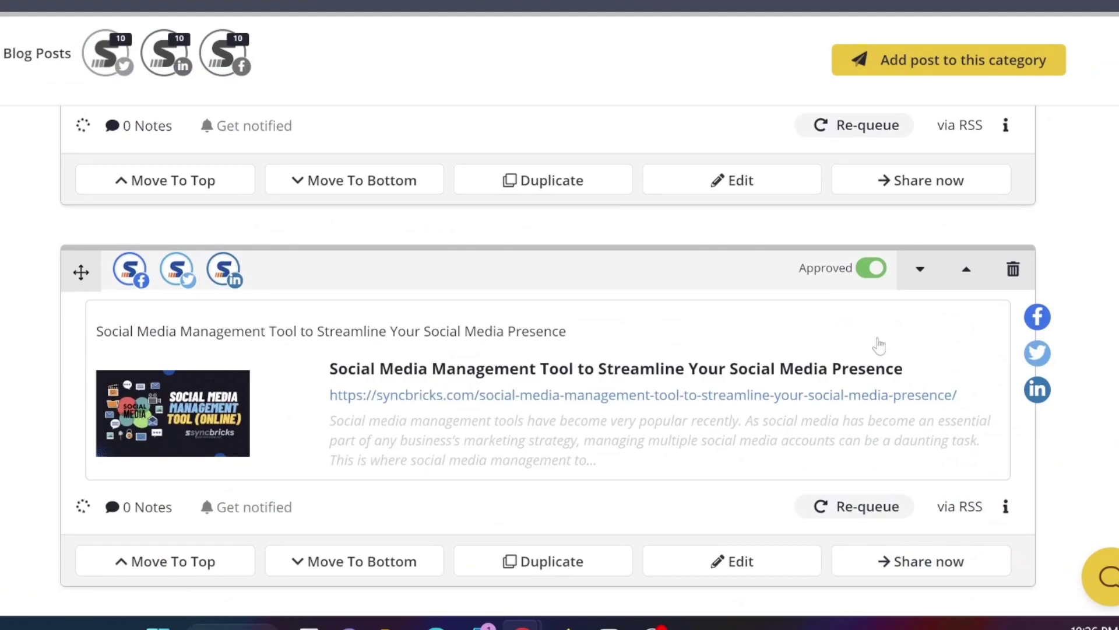
scroll(879, 345, down, 4)
- Look over the weekly posting schedule, then view the Pinterest profile analytics
click(20, 298)
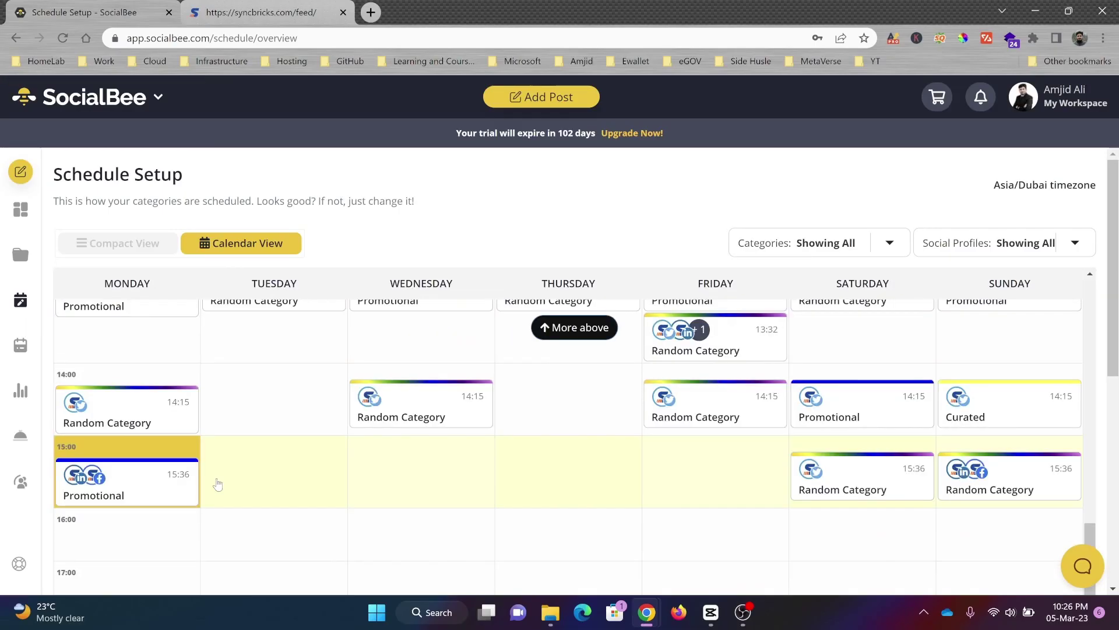
scroll(894, 478, down, 4)
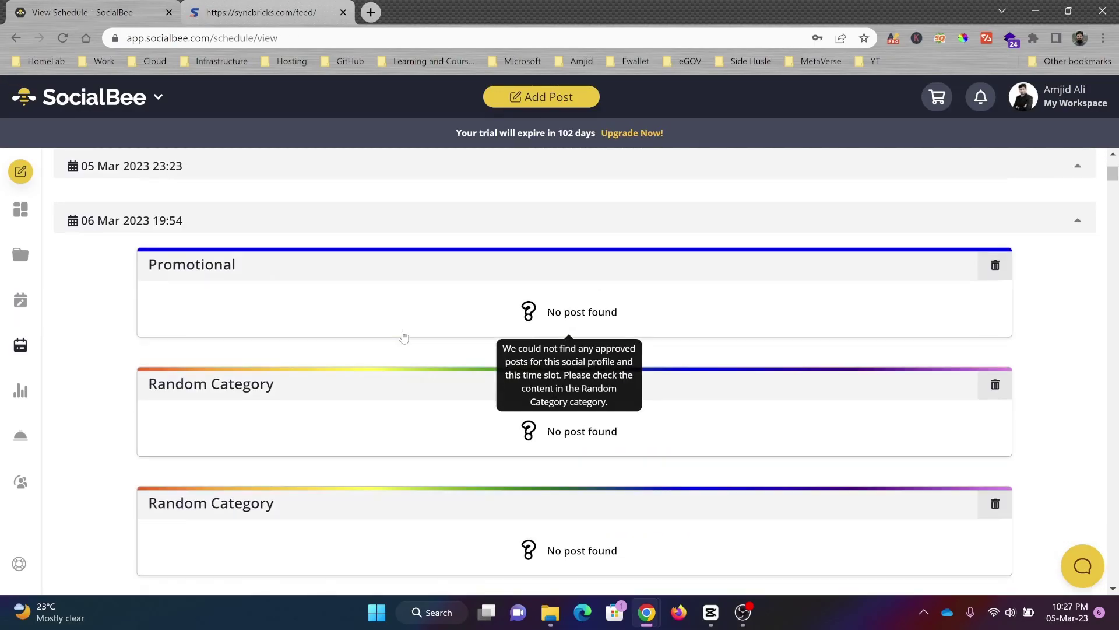
scroll(435, 259, up, 1)
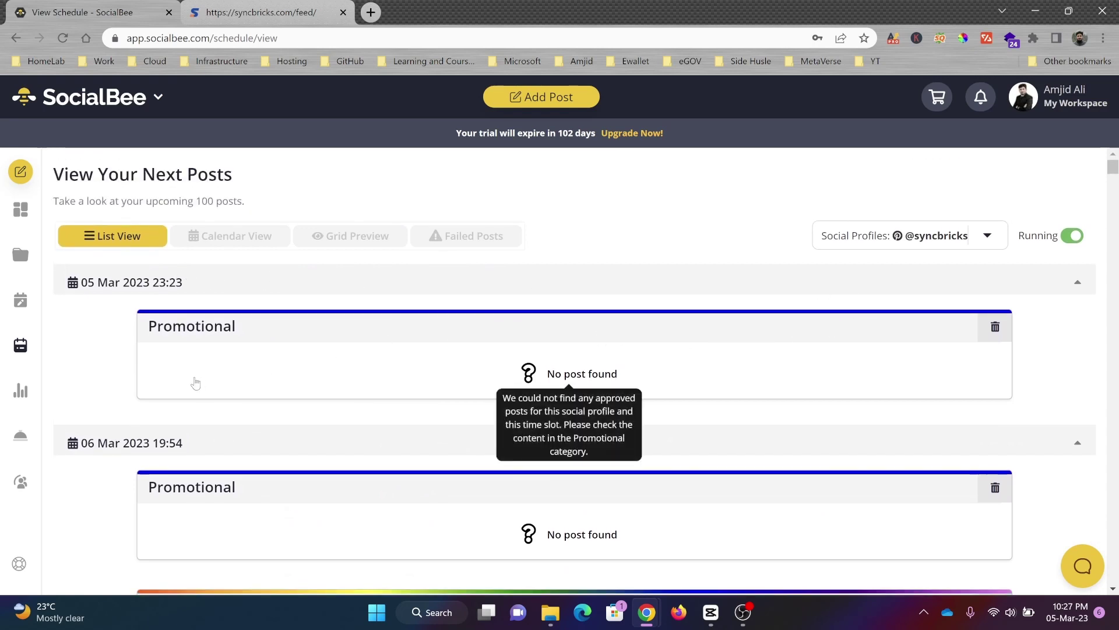
click(21, 300)
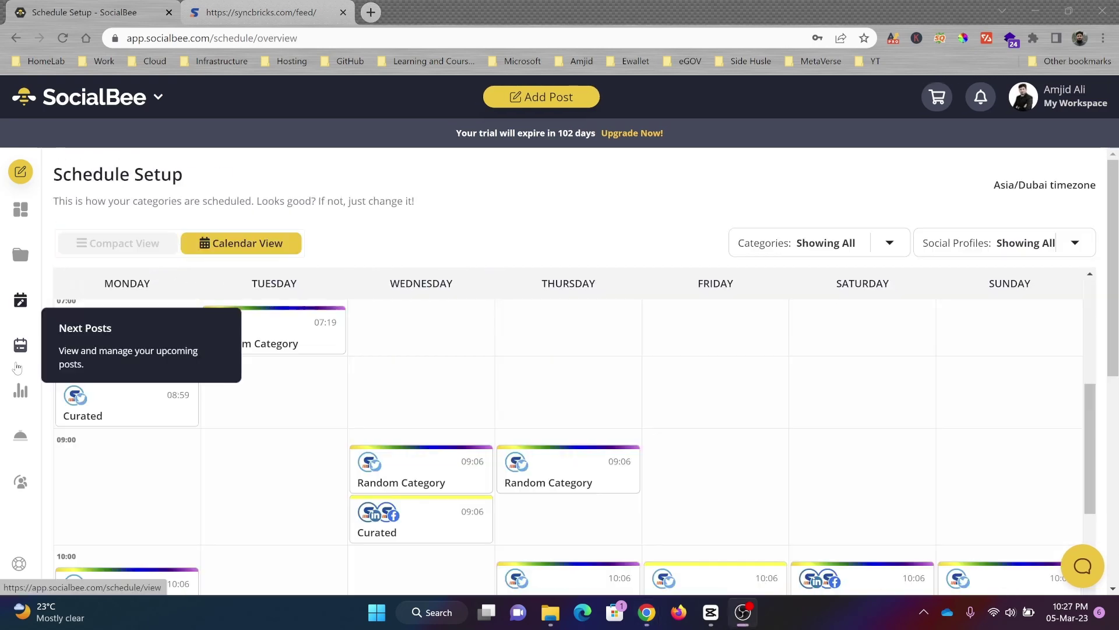
click(20, 392)
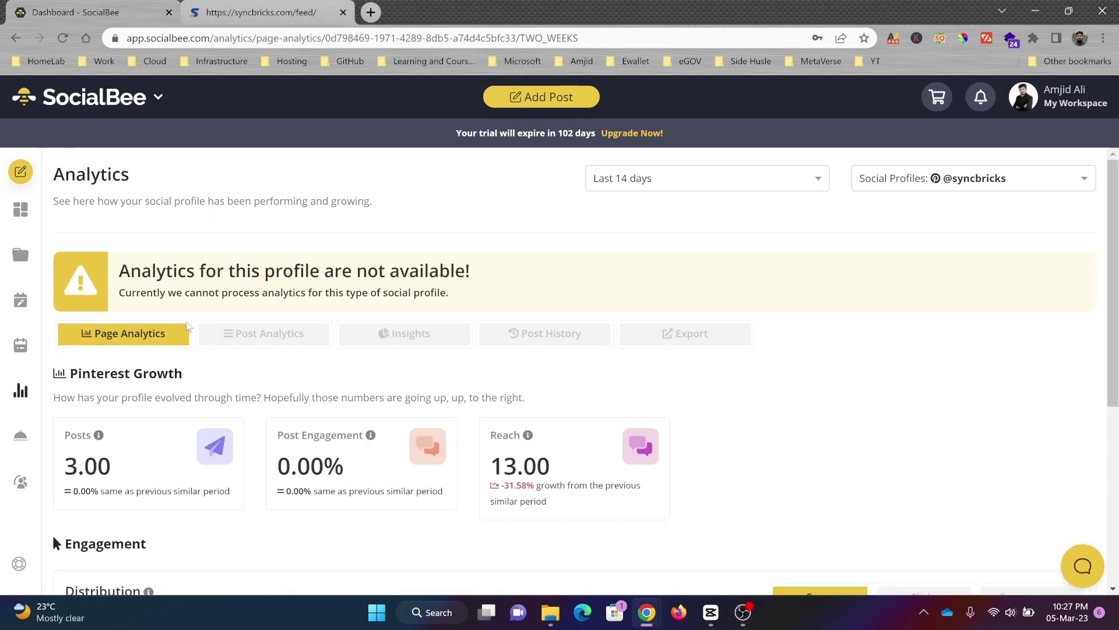
- Check post analytics and its date range, visit the Dashboard, then return to Categories
click(244, 337)
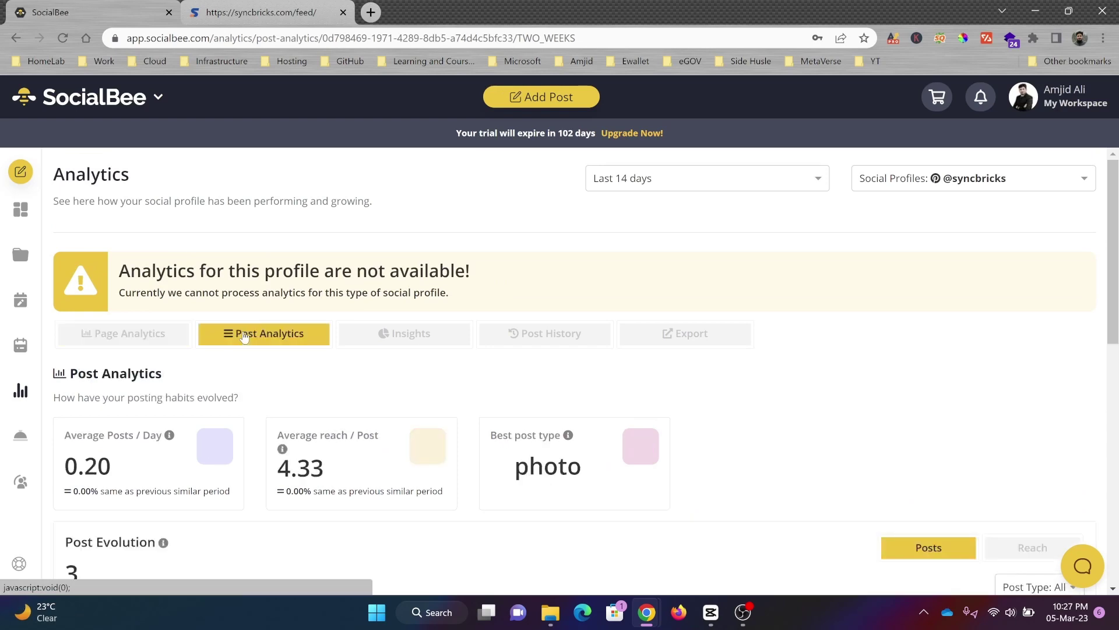
click(752, 179)
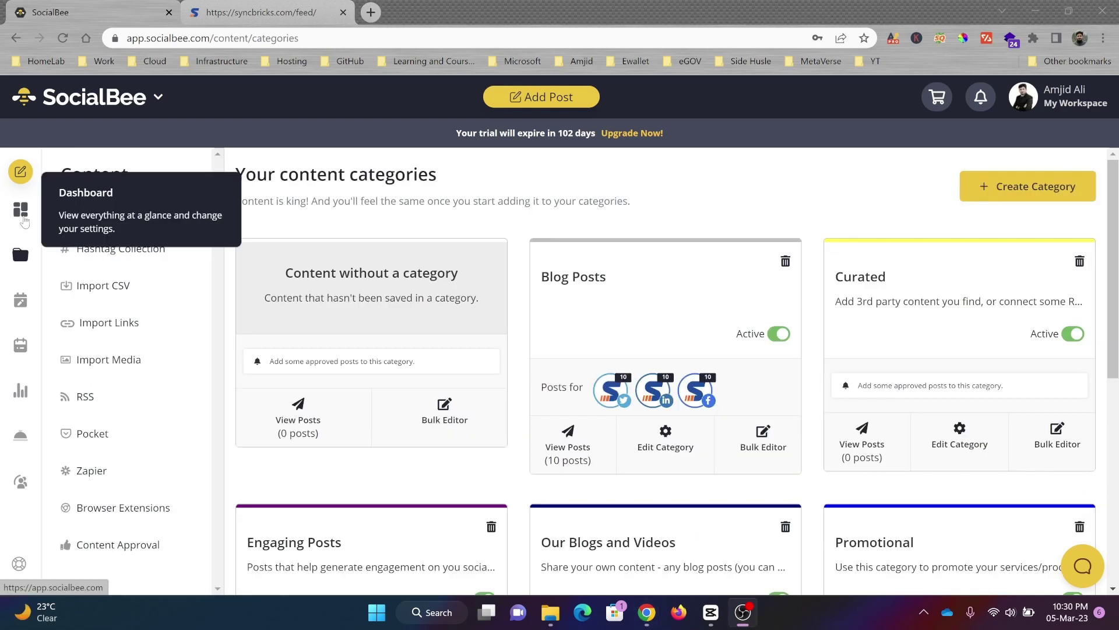
click(22, 207)
click(21, 254)
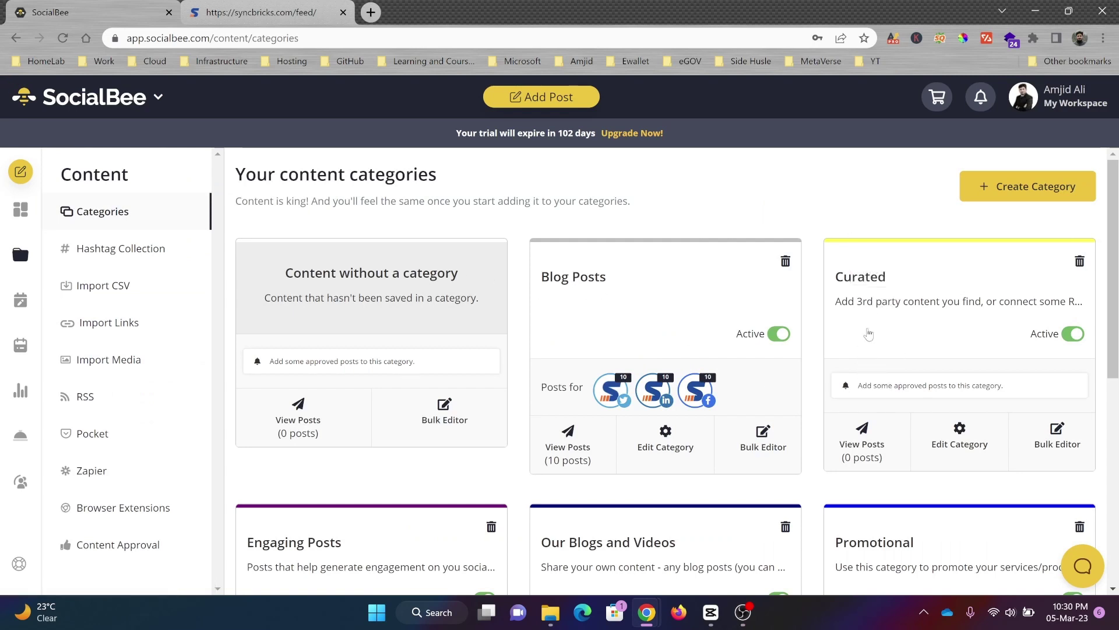
- Start a new post in the Youtube Videos category and dismiss the tutorial popup
scroll(867, 308, down, 5)
click(650, 453)
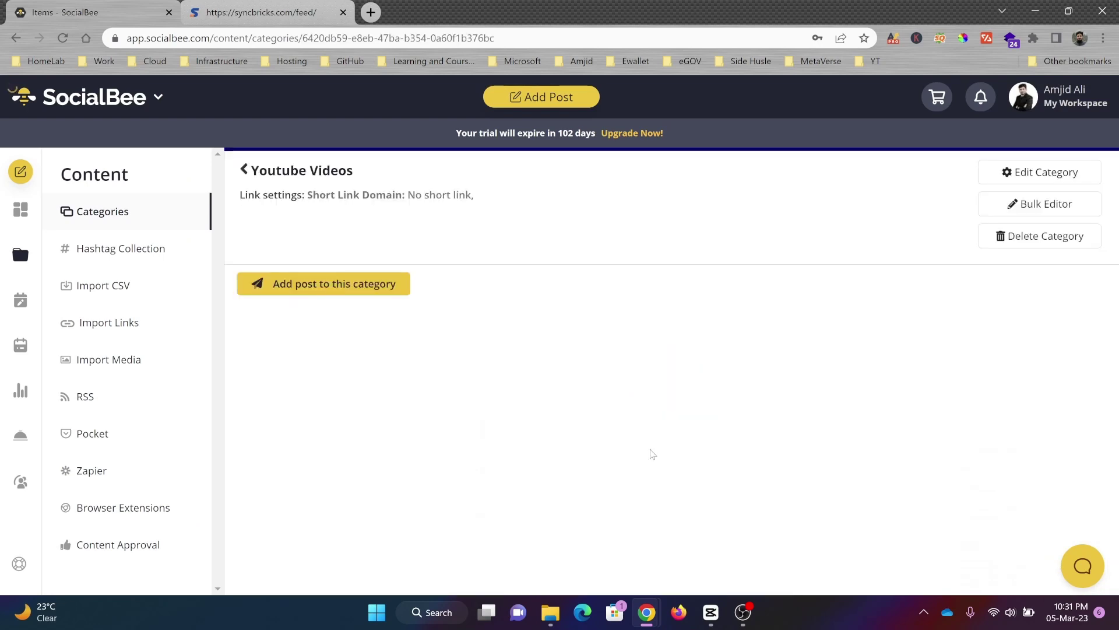
click(346, 297)
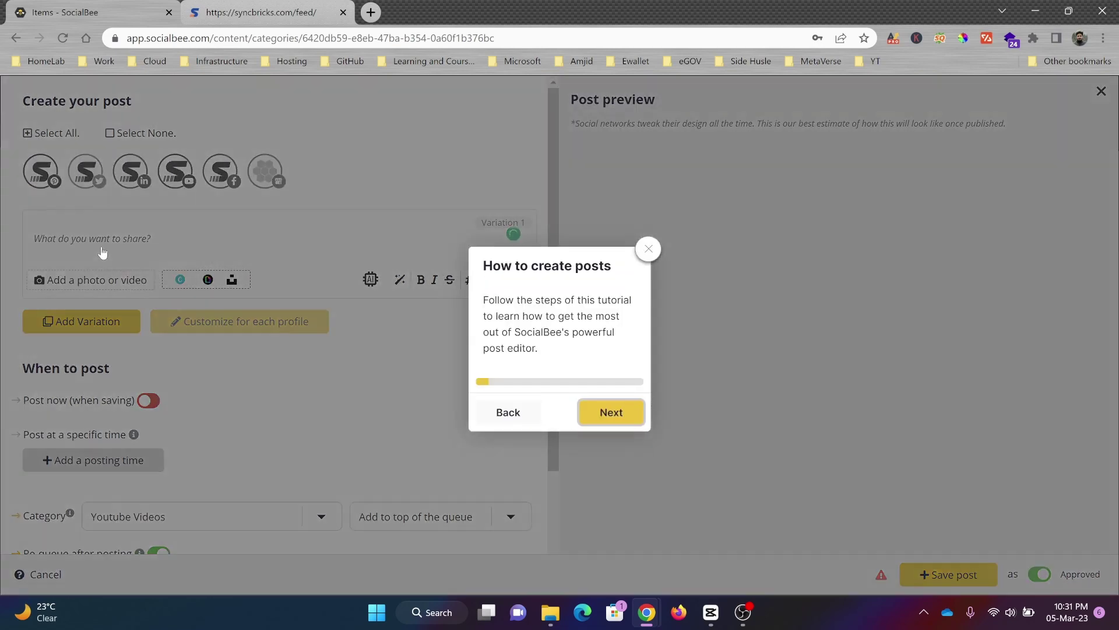
click(647, 251)
- Open YouTube in a new browser tab to find the Proxmox Storage Explained video
click(371, 12)
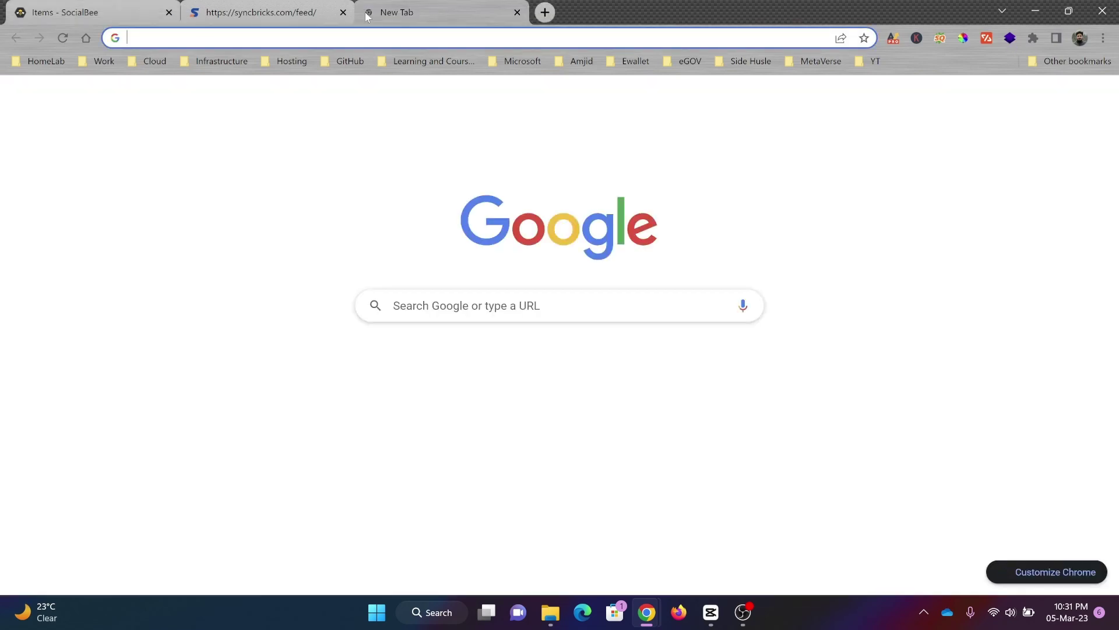
text(yout)
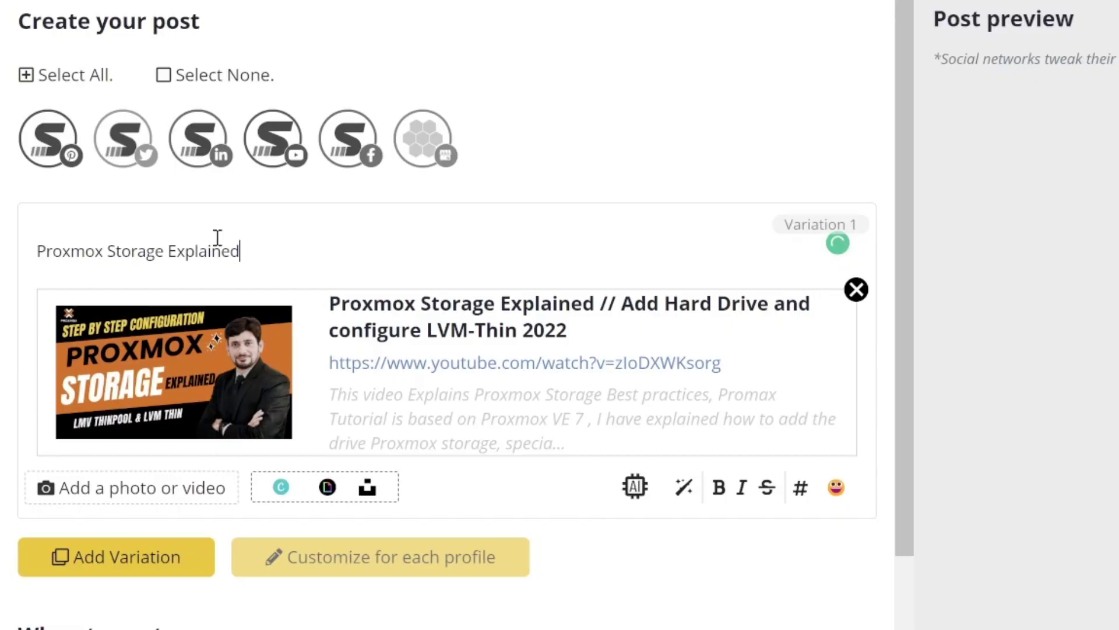
click(350, 137)
scroll(230, 375, down, 8)
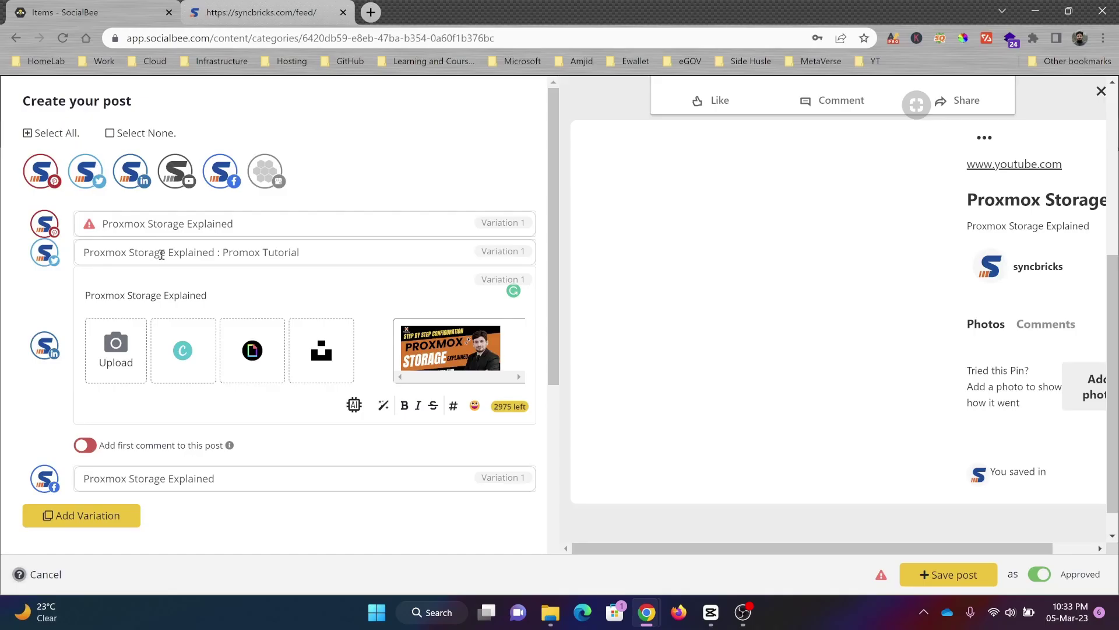
- Create a 'Proxmox' hashtag collection with the pasted hashtags for the Twitter variation
click(162, 254)
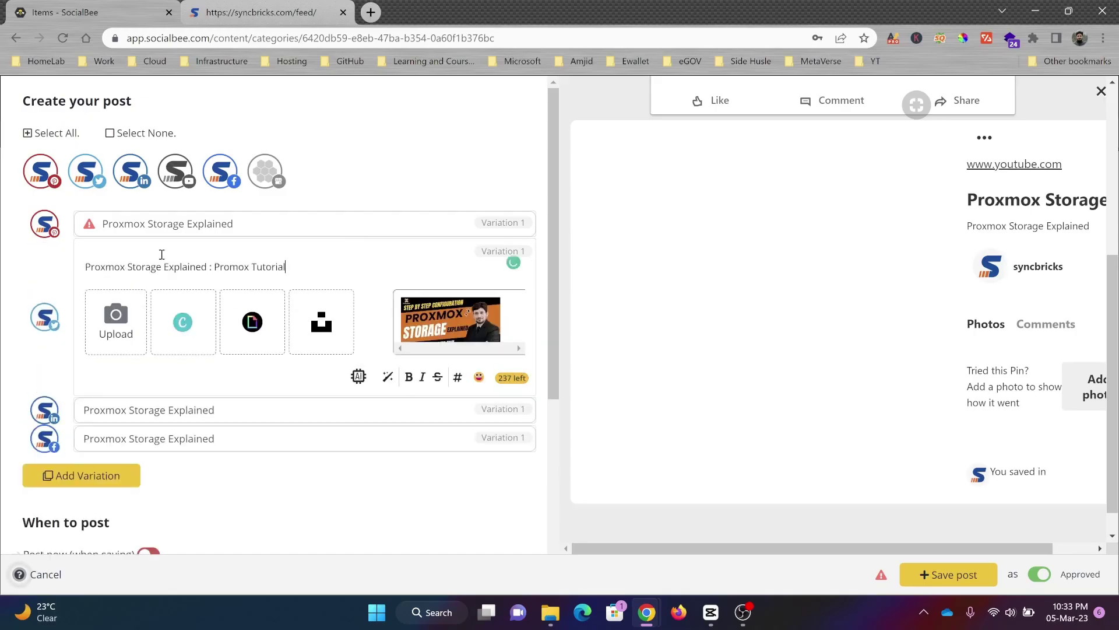
click(457, 378)
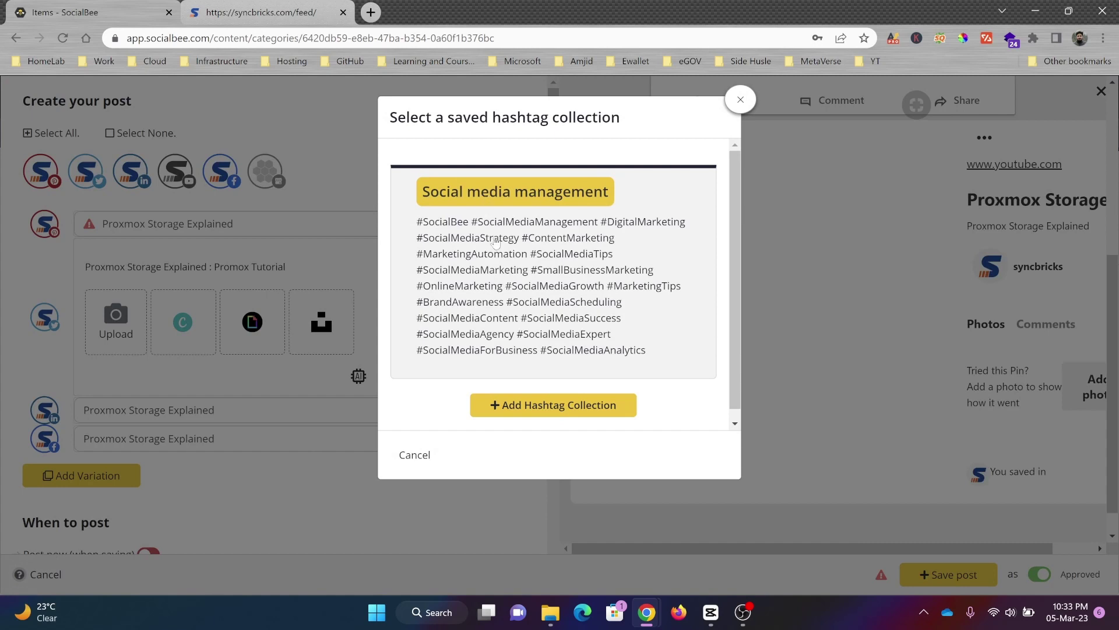
scroll(495, 243, down, 1)
scroll(498, 248, up, 1)
scroll(499, 255, down, 1)
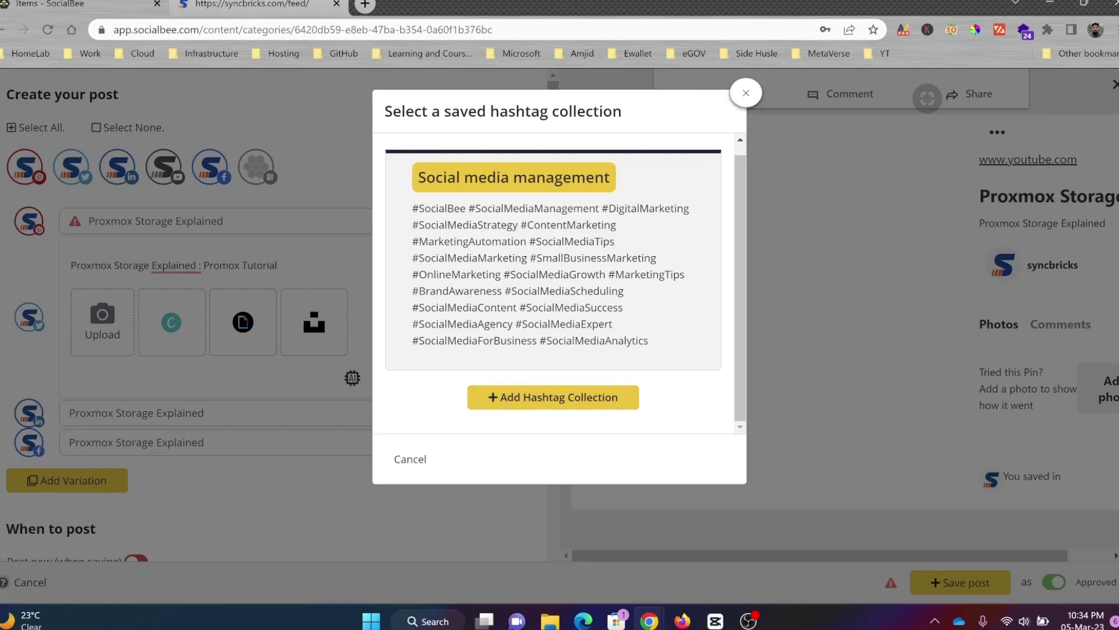
click(604, 402)
click(492, 175)
text(Proxmox)
click(492, 268)
key(ctrl+v)
click(687, 380)
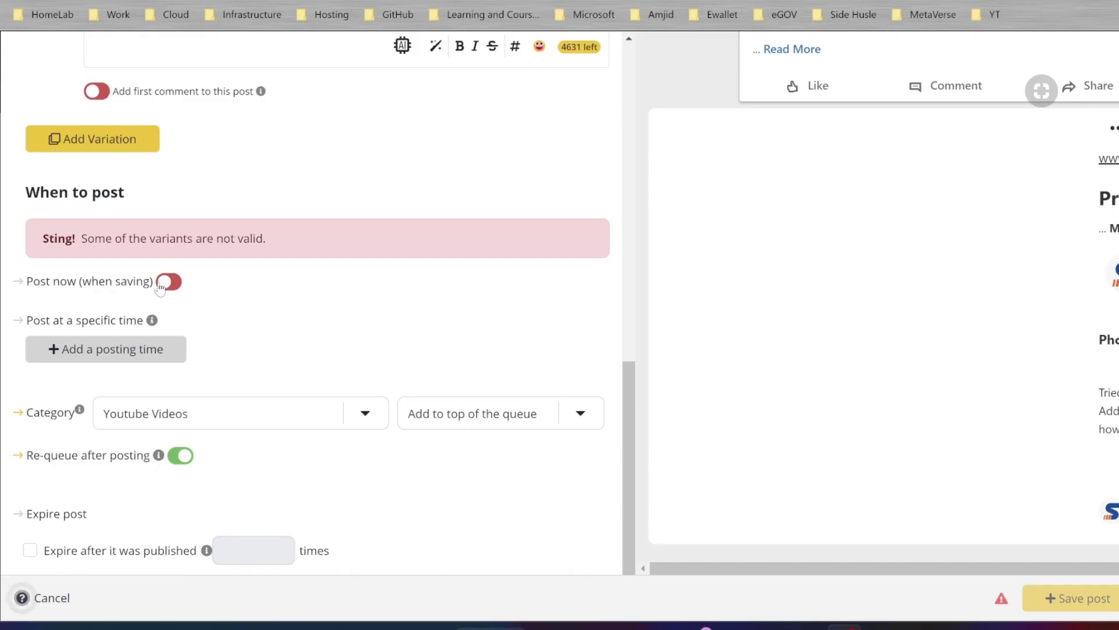
- Schedule the post for 06 Mar 2023 at 15:36
click(52, 352)
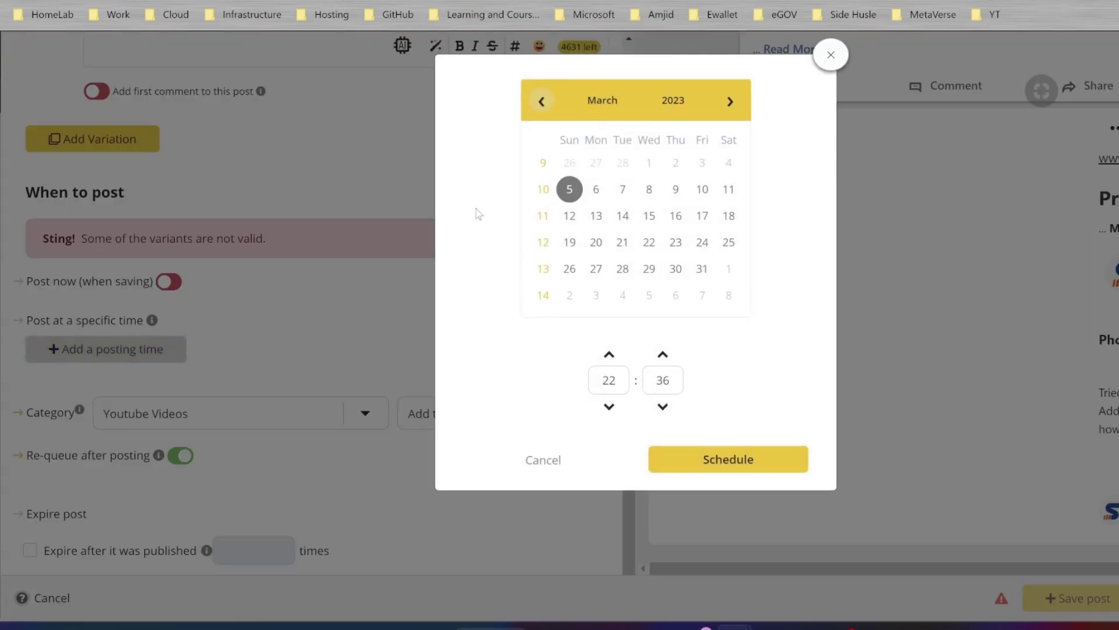
click(598, 191)
scroll(608, 385, down, 11)
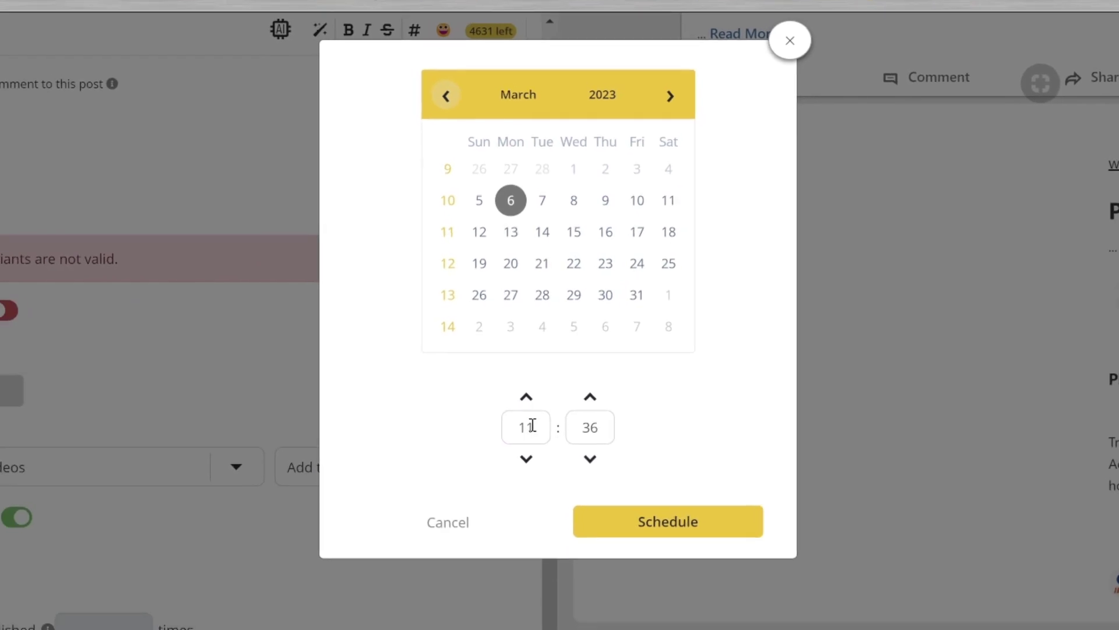
scroll(532, 424, up, 4)
click(668, 522)
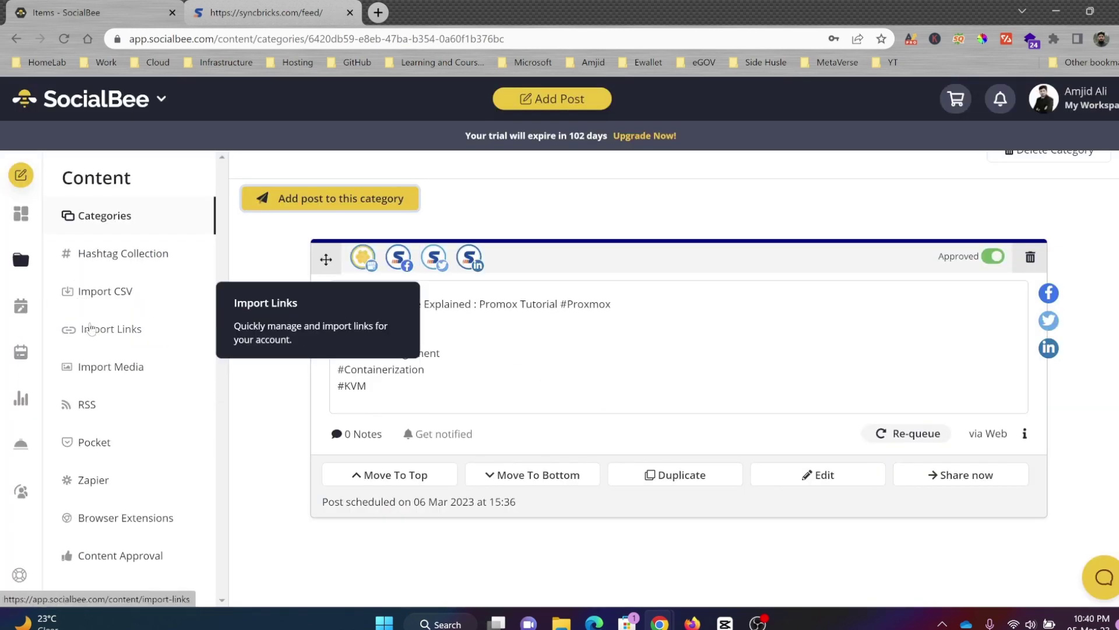
- Check 'Content without a category' in Categories, then start a blank new post
click(72, 225)
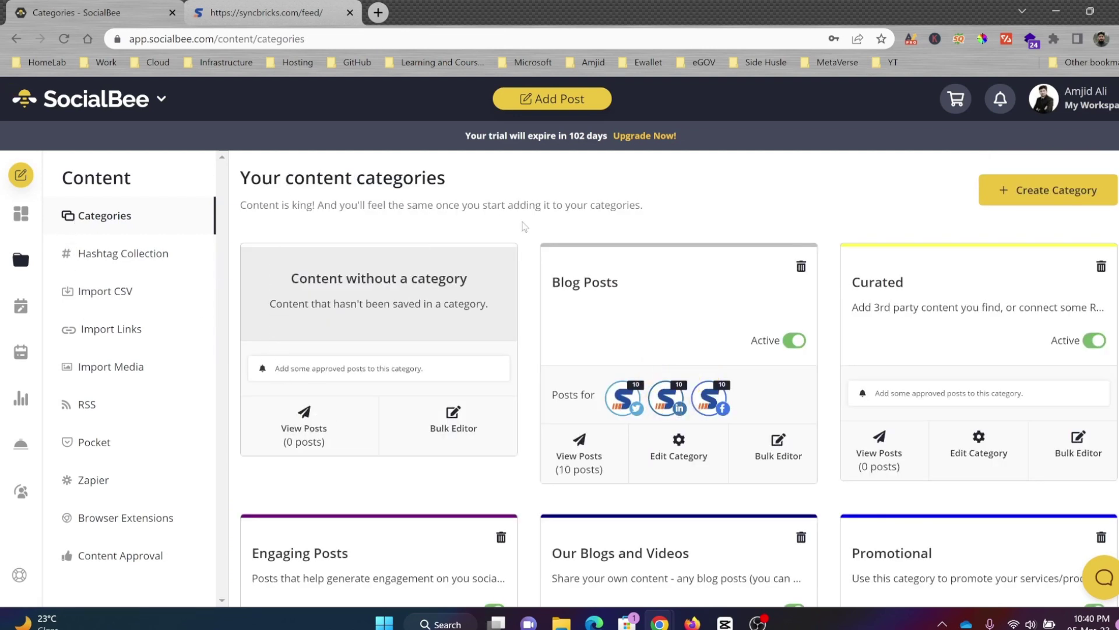
click(439, 256)
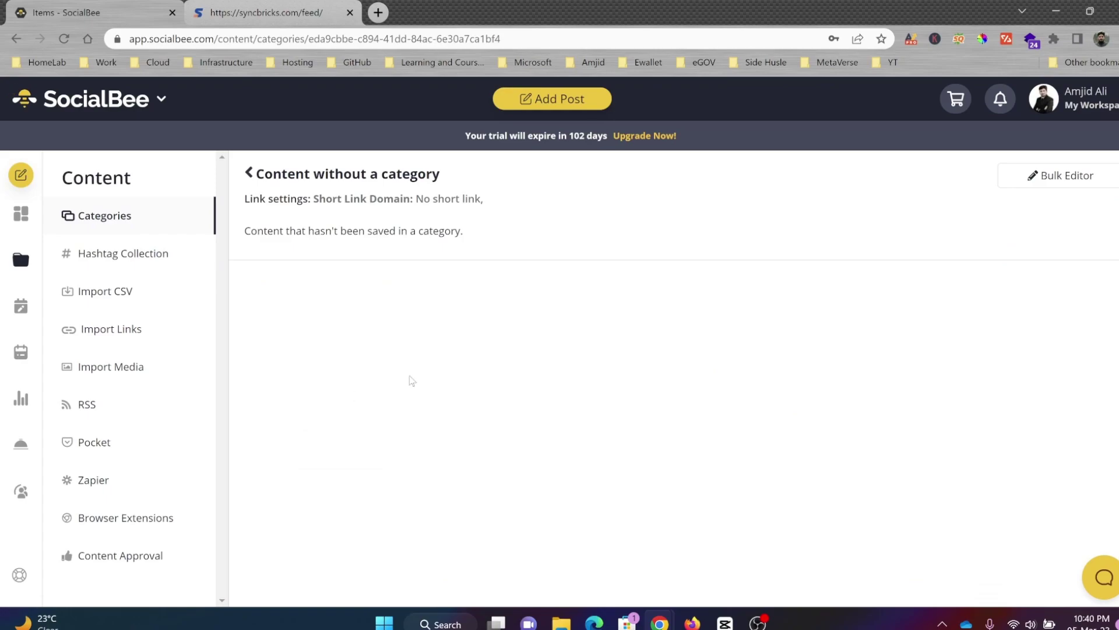
key(alt+Left)
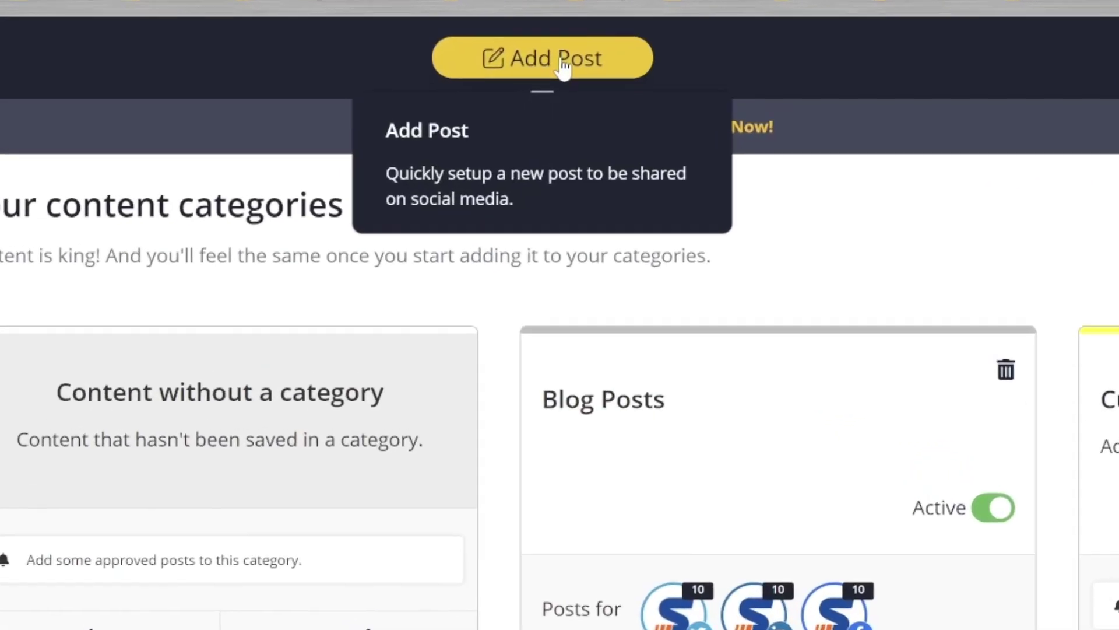
click(558, 99)
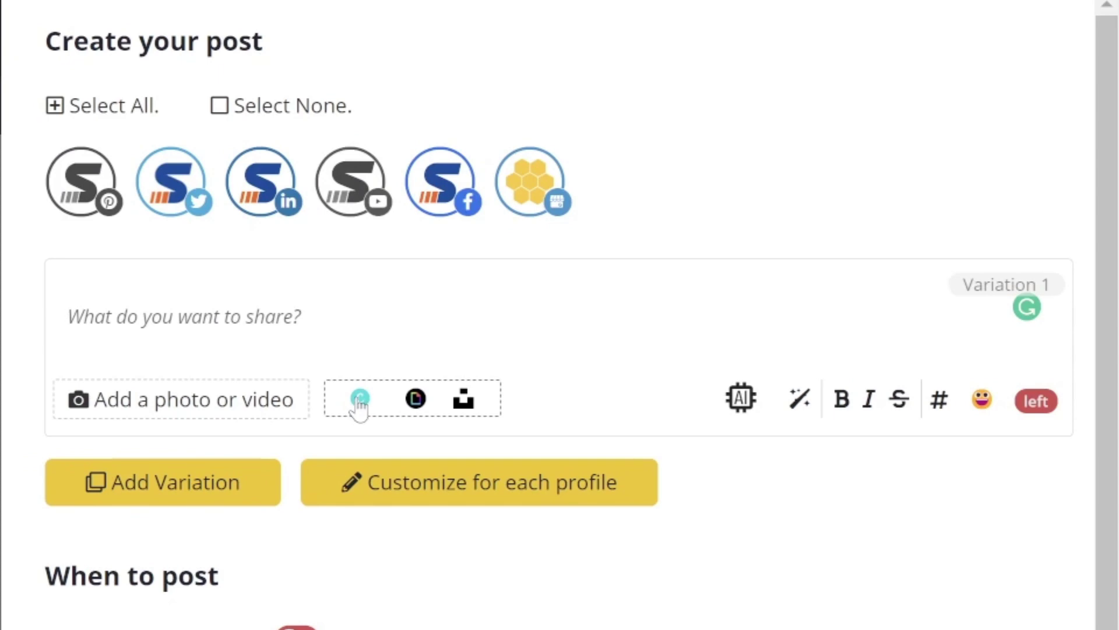
- Reword Canva's Coming Soon template to 'SUBSCRIBE NOW' and add it to SocialBee
click(360, 399)
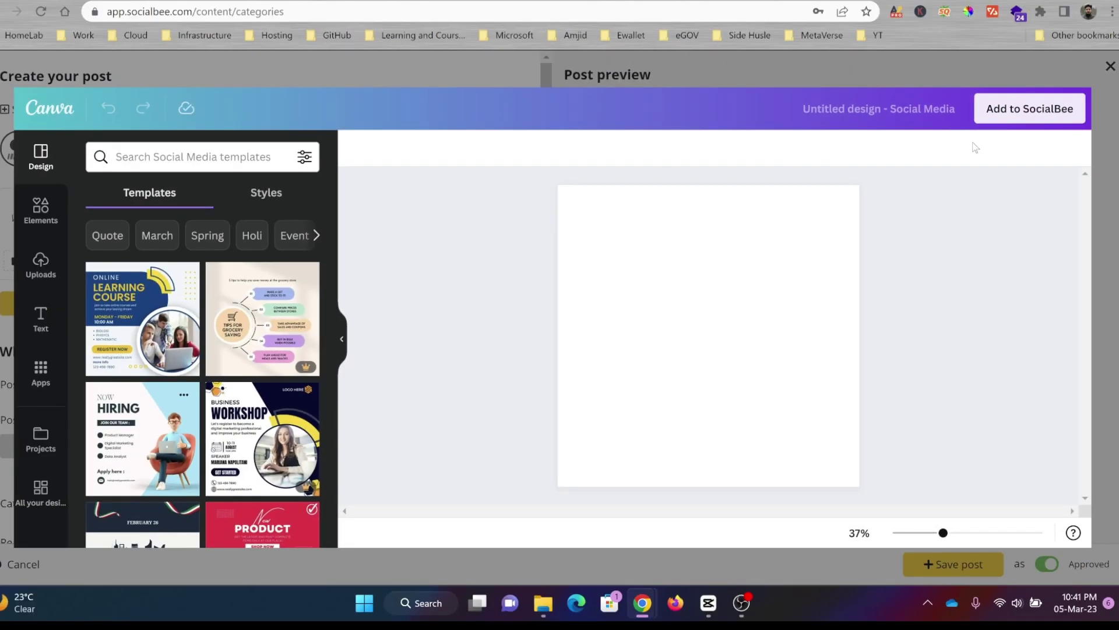
scroll(201, 379, down, 5)
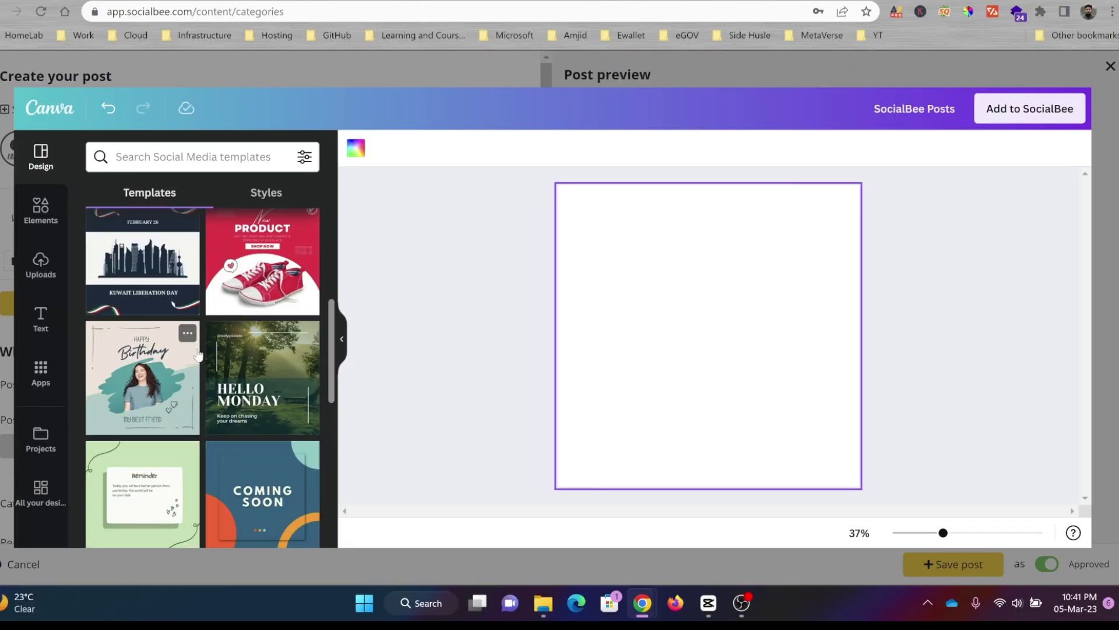
click(262, 458)
click(710, 324)
double_click(710, 323)
text(SUBSCRIBE)
double_click(709, 348)
text(NOW)
click(952, 253)
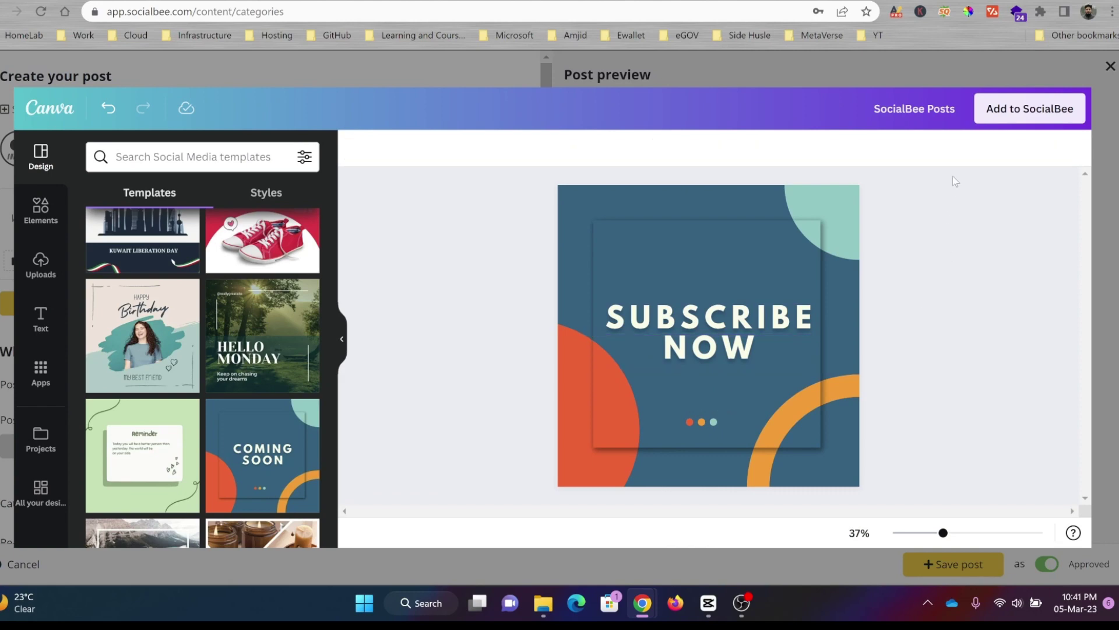
click(997, 121)
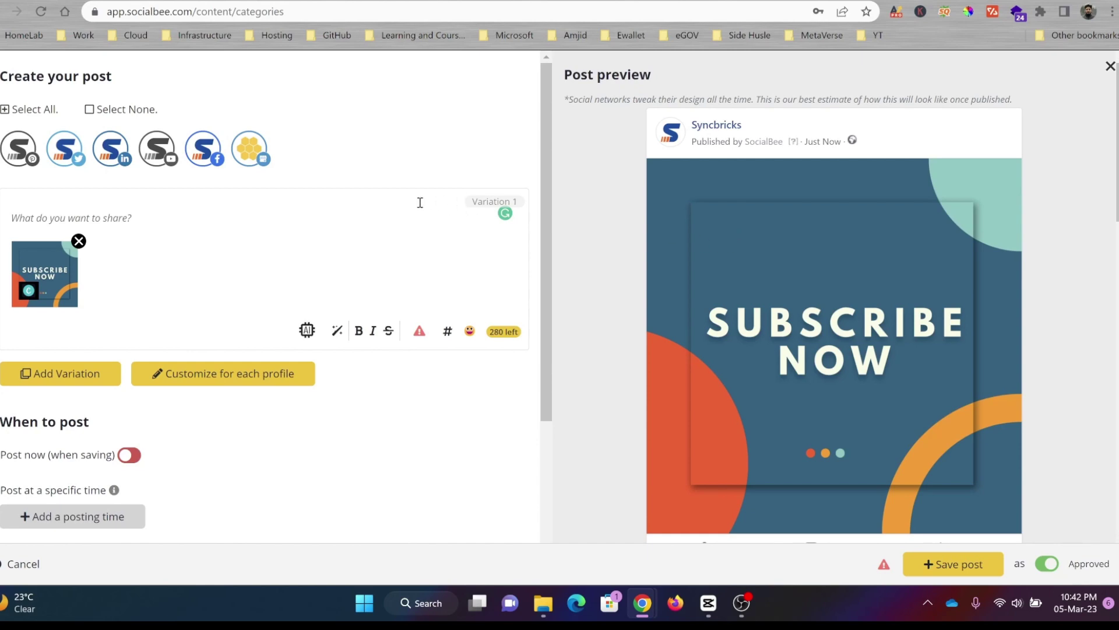
- Paste the YouTube channel link into the post text
scroll(779, 276, down, 5)
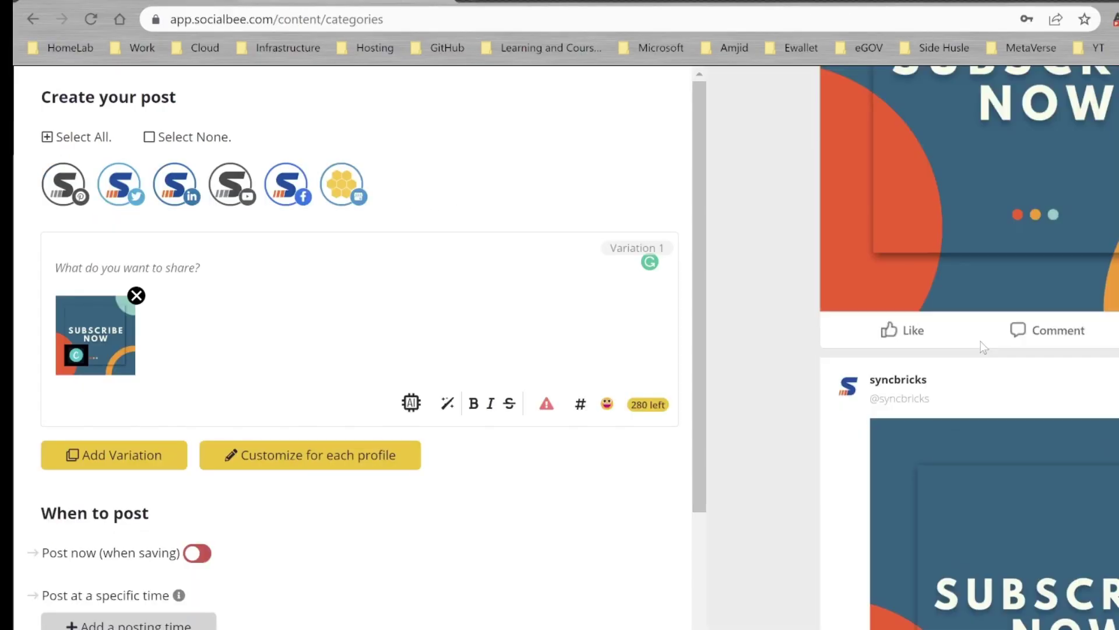
text(https://www.youtube.com/channel/UC1ORA3oNGYuQ8yQHrC7MzBg?sub_confirmation=1)
scroll(400, 315, down, 3)
scroll(400, 314, up, 3)
click(117, 187)
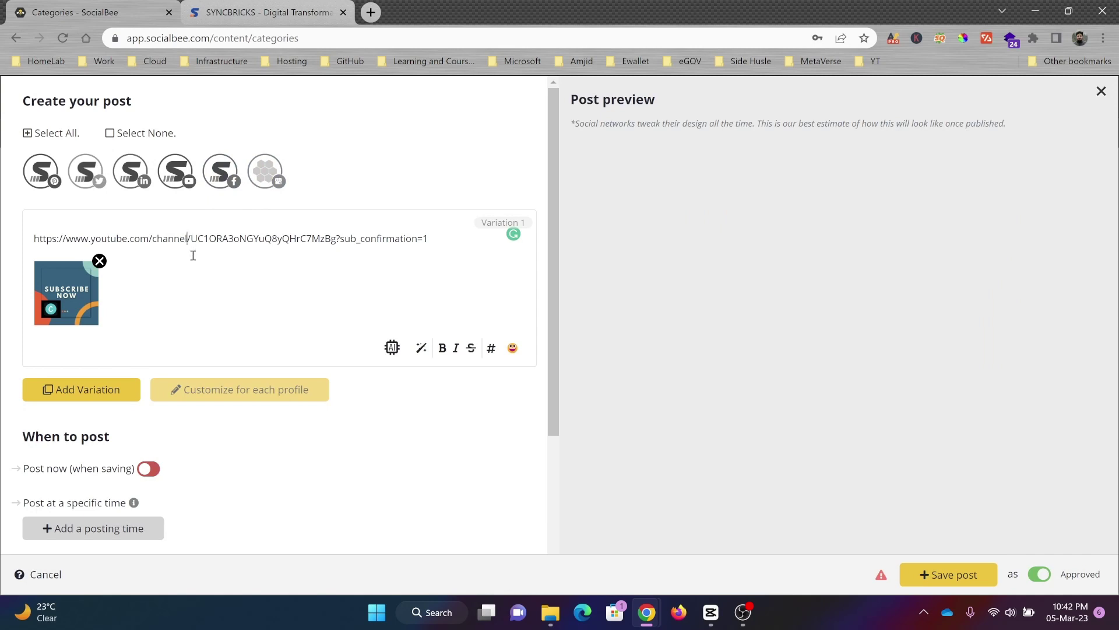
- Select the Twitter, LinkedIn, Facebook and Google profiles and save the post to publish it
click(85, 174)
click(131, 172)
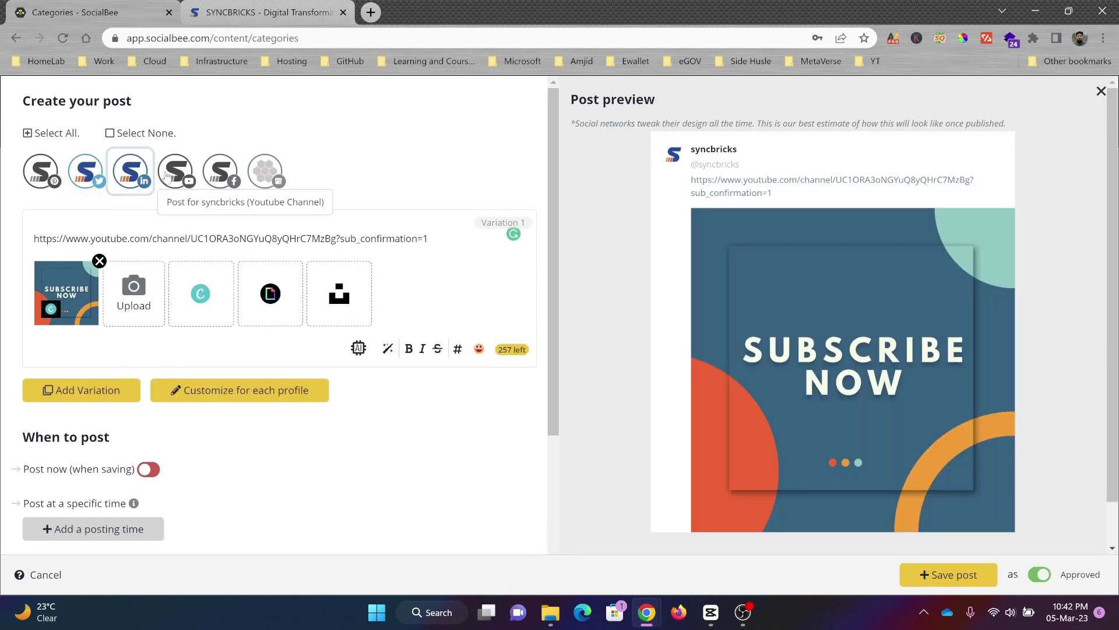
click(219, 176)
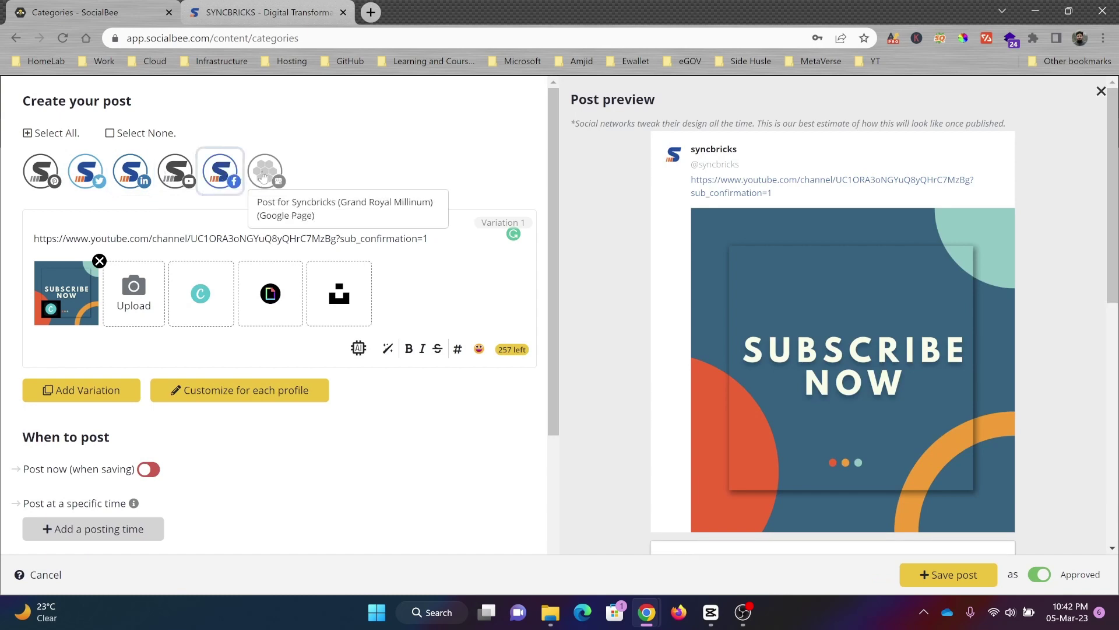
click(263, 176)
scroll(474, 307, down, 4)
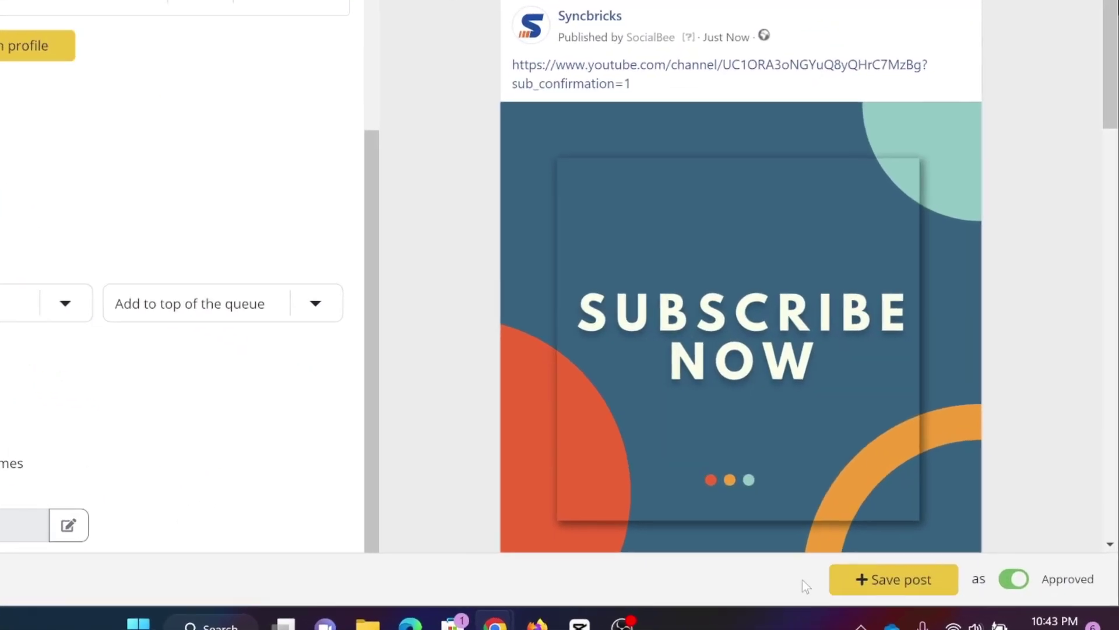
click(993, 601)
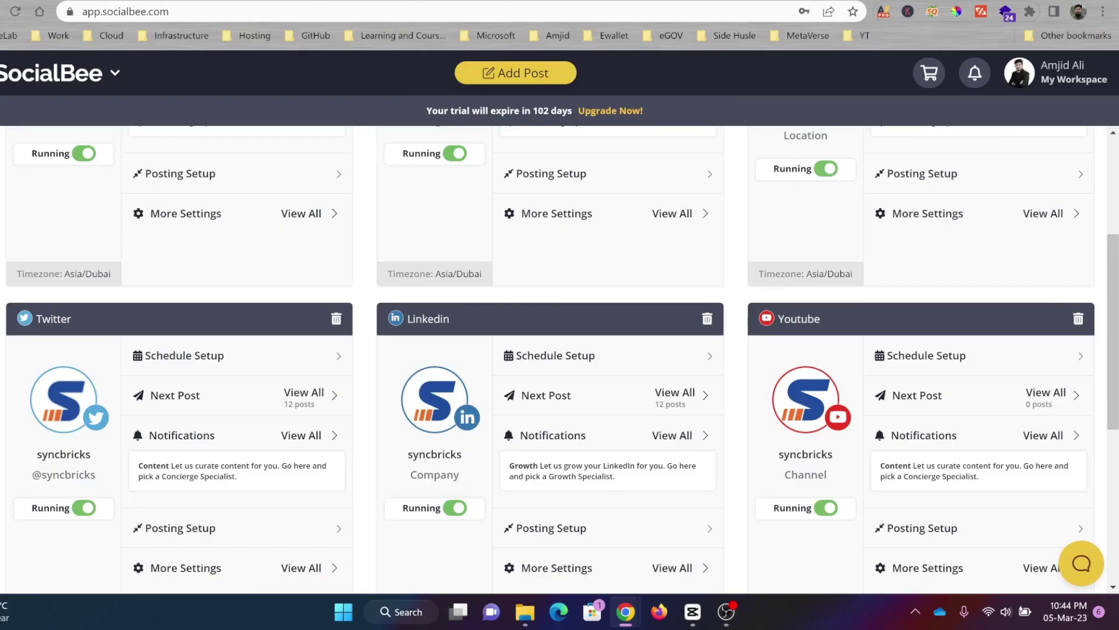
- Verify the SUBSCRIBE NOW post on the Syncbricks Facebook page and Twitter
click(665, 111)
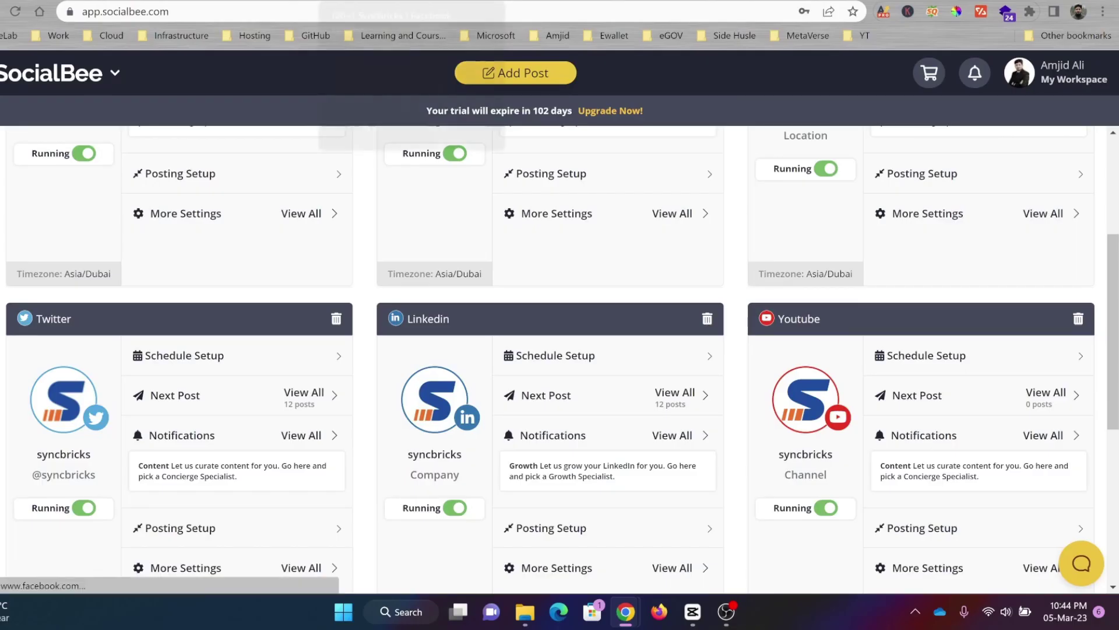
scroll(890, 278, down, 6)
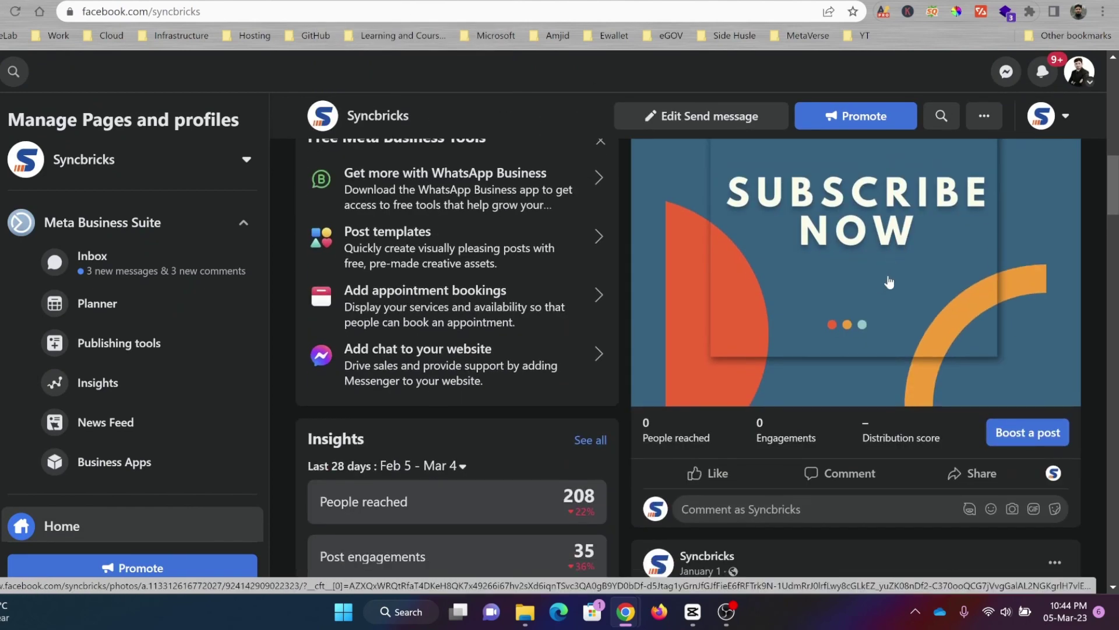
key(ctrl+Tab)
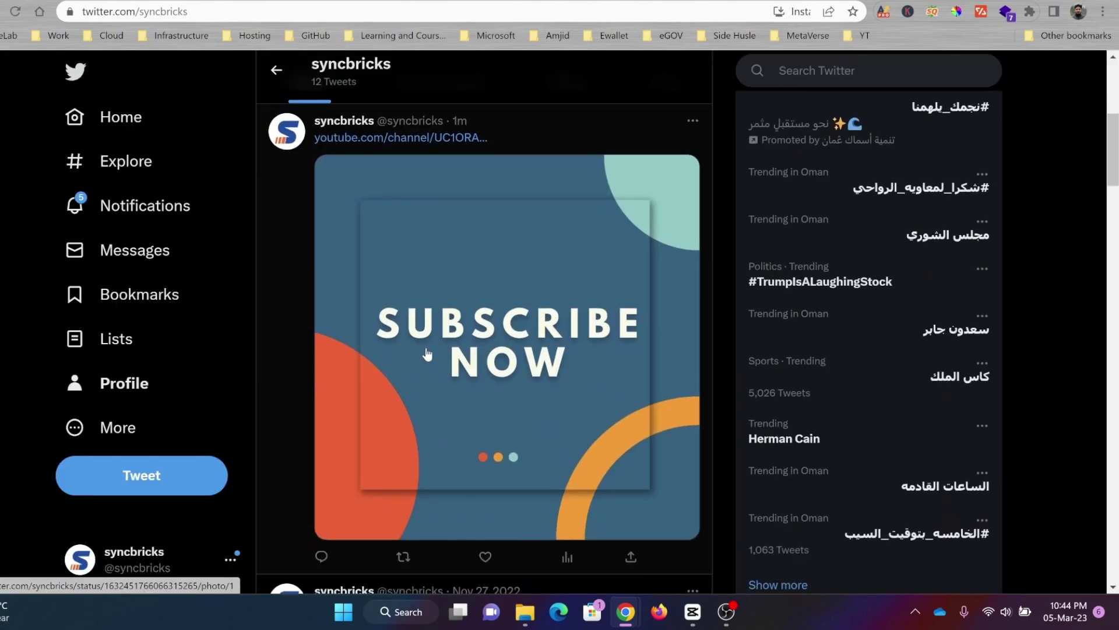